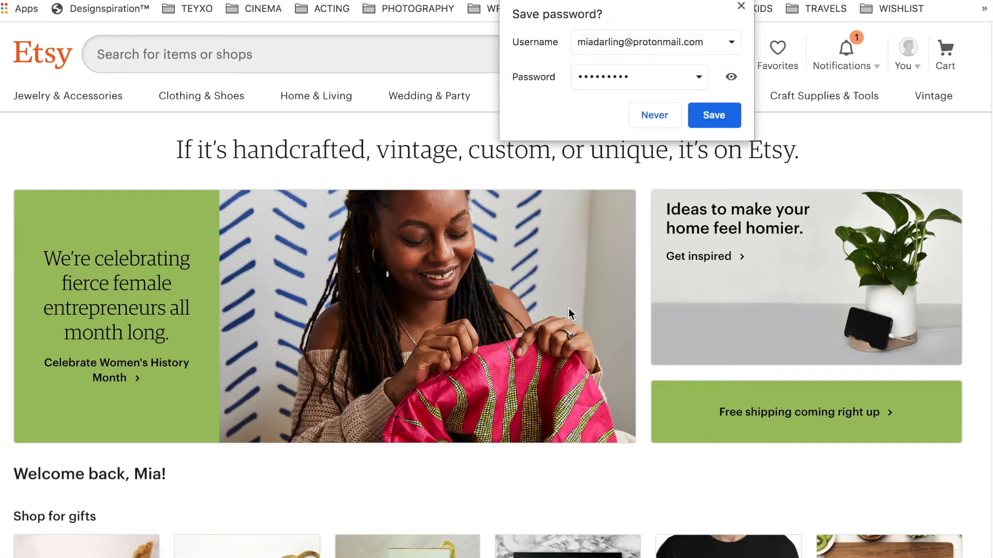
Save the account login in the browser, dismiss the sync offer, and start opening a new shop on Etsy
{"action": "left_click", "coordinate": [722, 116]}
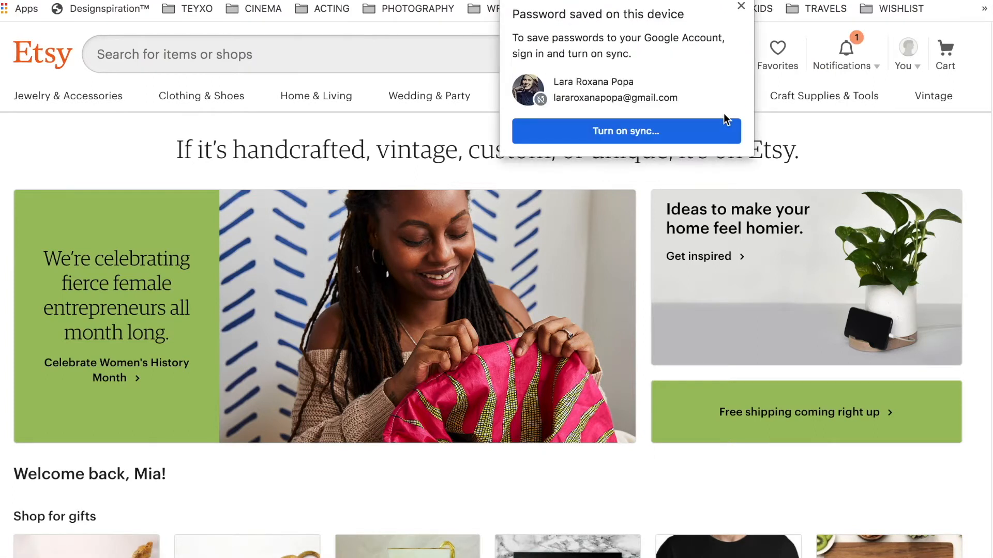
{"action": "left_click", "coordinate": [741, 6]}
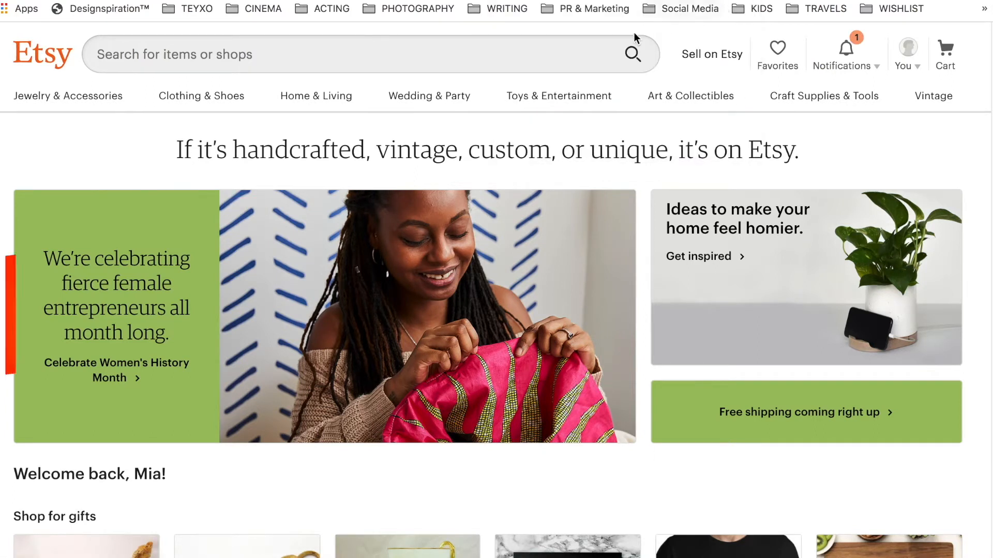
{"action": "left_click", "coordinate": [723, 57]}
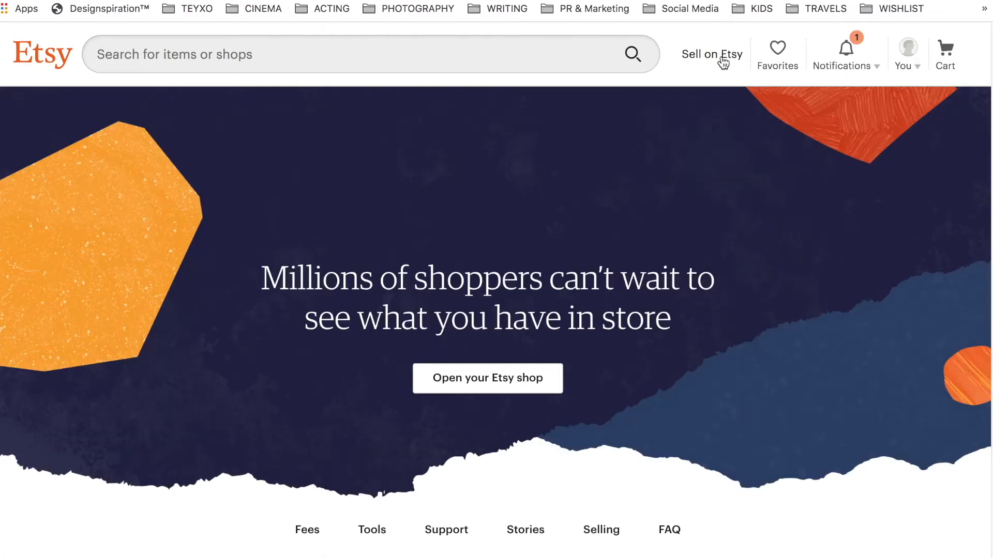
{"action": "left_click", "coordinate": [507, 385]}
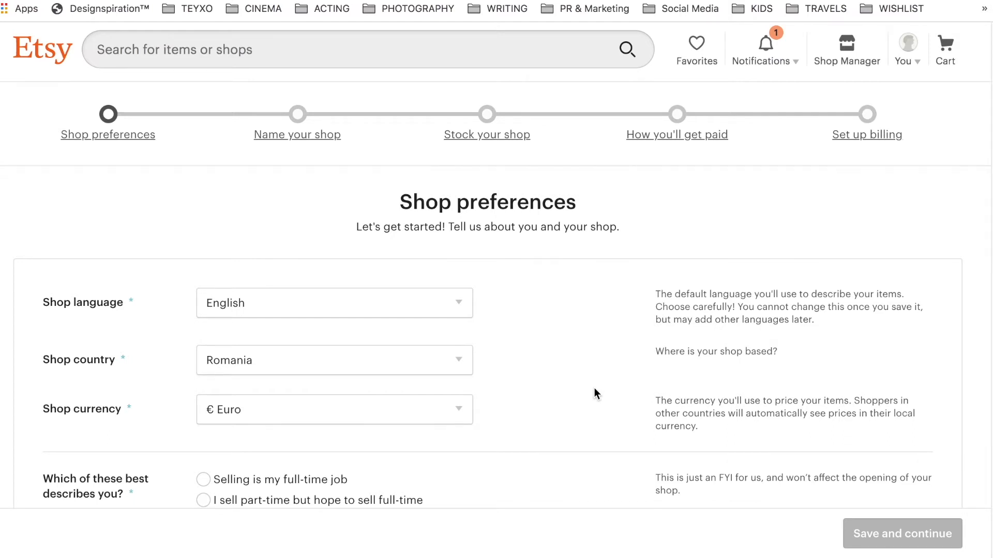
Set the shop country to United States and the shop currency to United States Dollar
{"action": "left_click", "coordinate": [420, 363]}
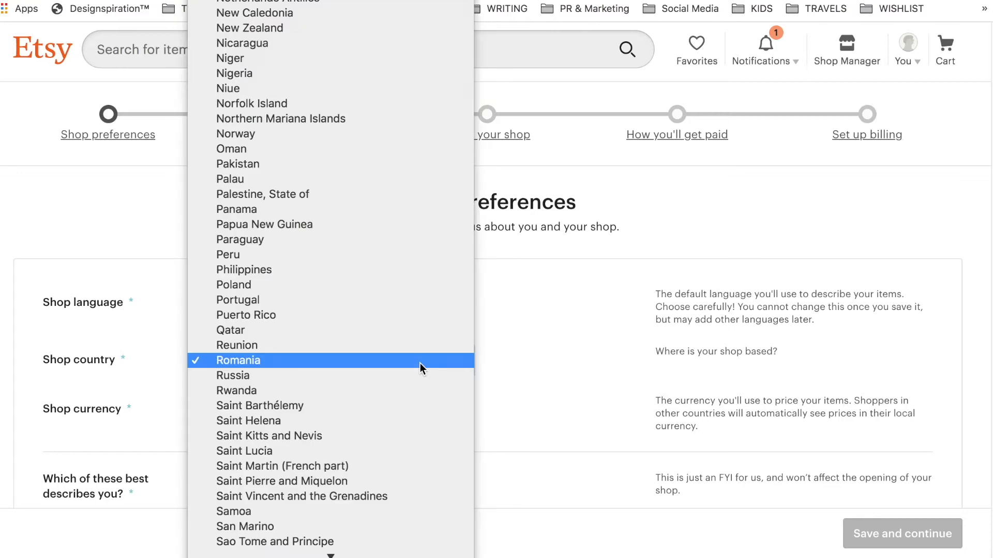
{"action": "scroll", "coordinate": [377, 554], "scroll_direction": "down", "scroll_amount": 14}
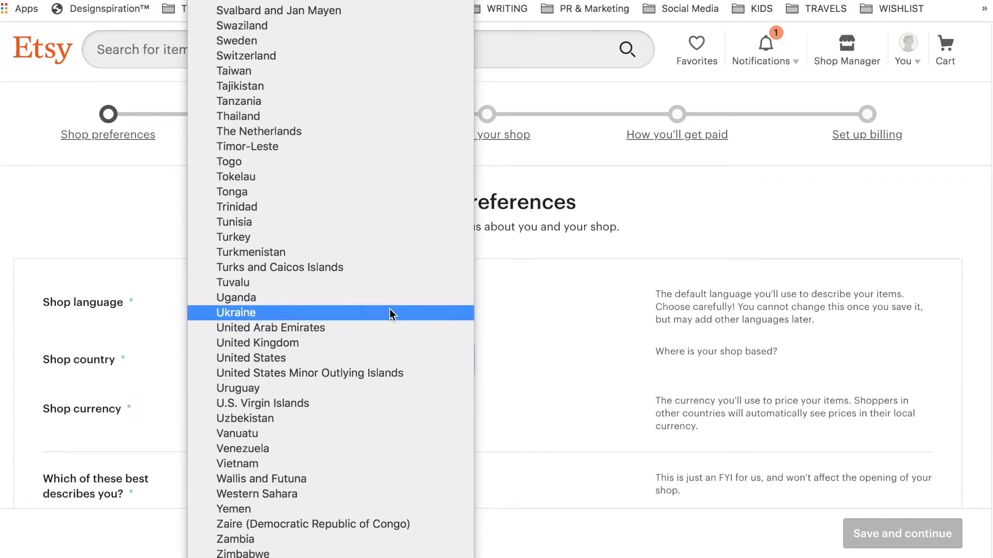
{"action": "left_click", "coordinate": [386, 358]}
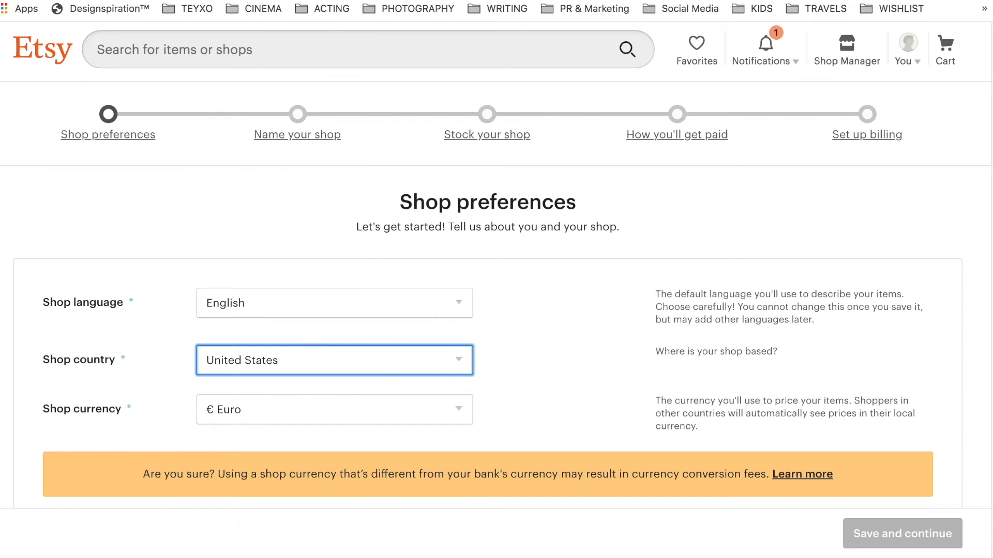
{"action": "scroll", "coordinate": [933, 216], "scroll_direction": "down", "scroll_amount": 2}
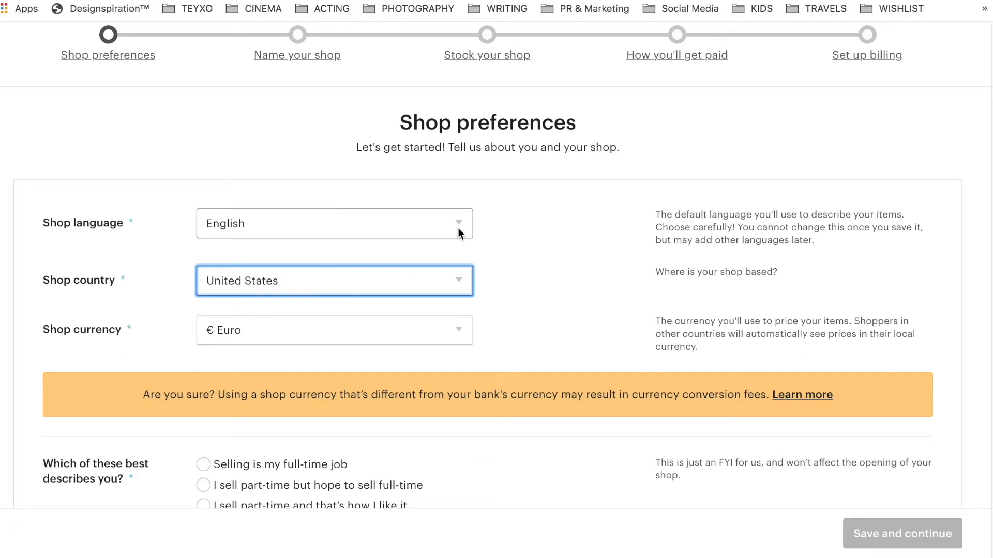
{"action": "left_click", "coordinate": [443, 338]}
{"action": "left_click", "coordinate": [435, 300]}
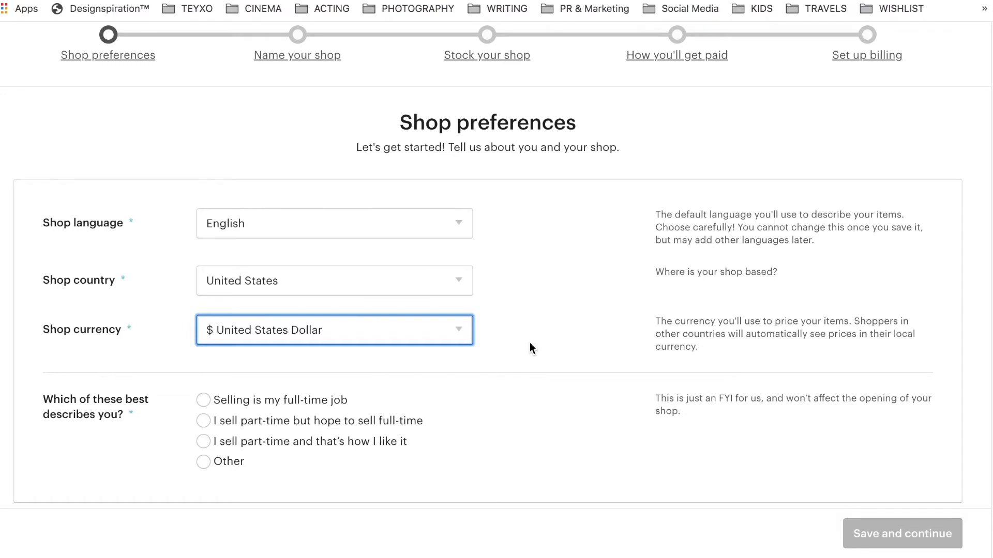
Describe the seller as "I sell part-time but hope to sell full-time" and save the shop preferences
{"action": "left_click", "coordinate": [204, 422]}
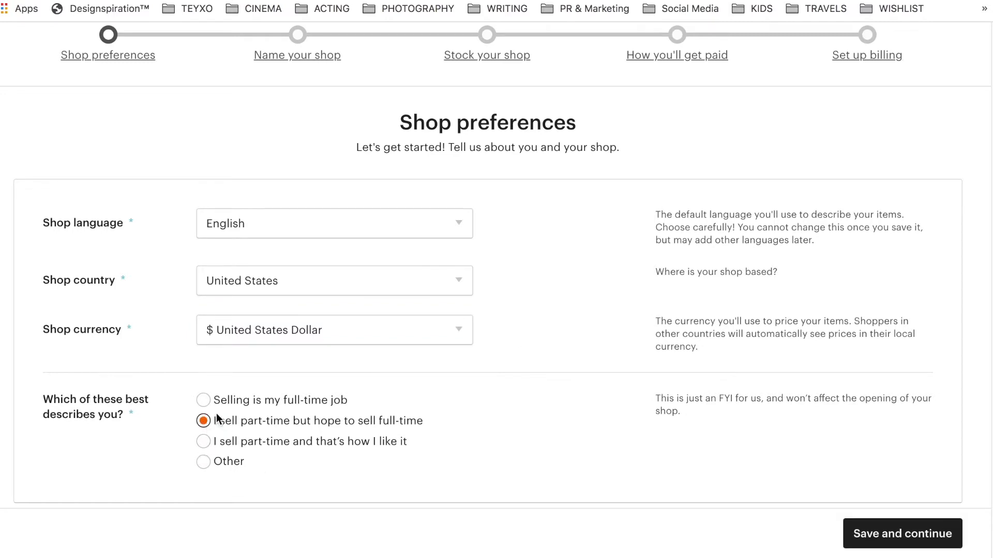
{"action": "scroll", "coordinate": [488, 412], "scroll_direction": "down", "scroll_amount": 1}
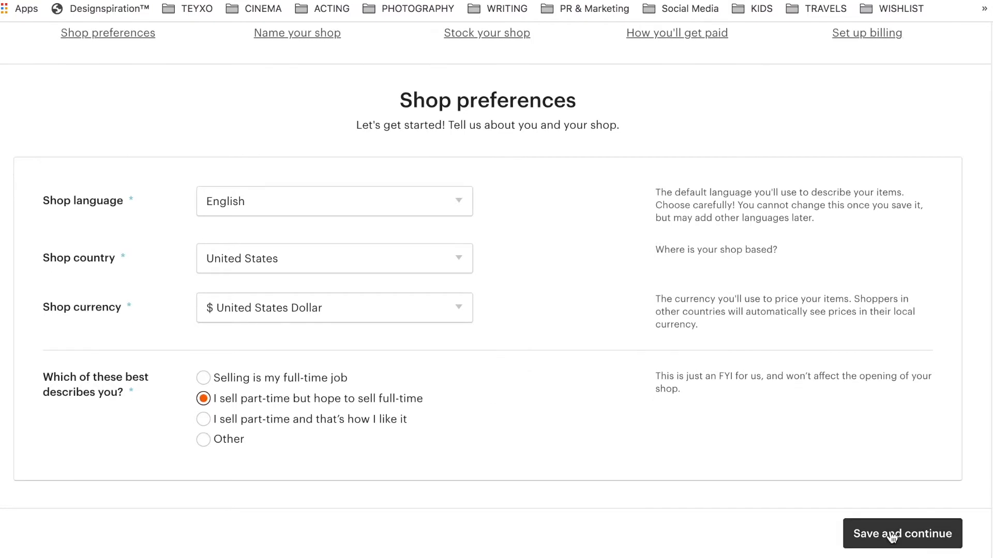
{"action": "left_click", "coordinate": [888, 536]}
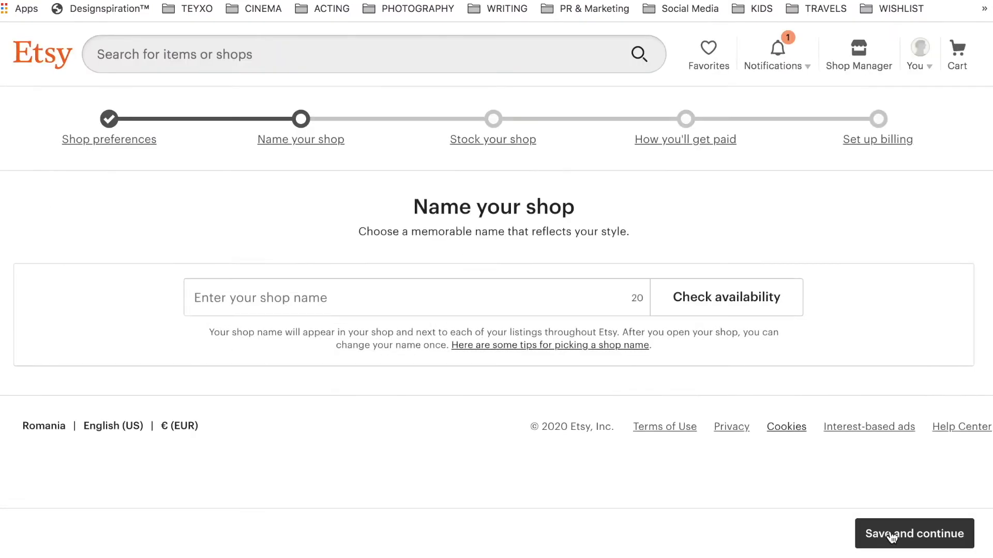
Check whether the shop names TwoLittleMonkeys and ThreeLittleMonkeys are available
{"action": "left_click", "coordinate": [498, 298]}
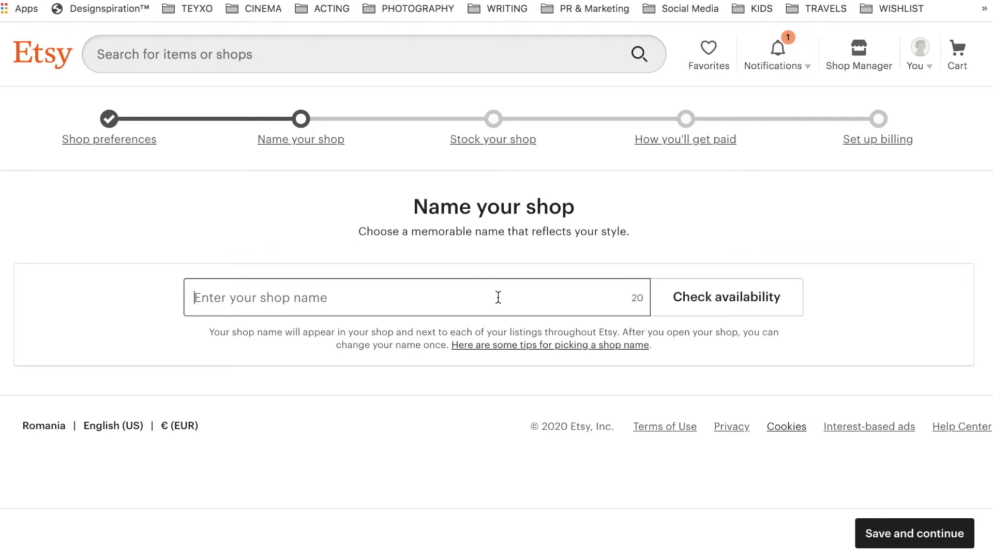
{"action": "type", "text": "Two"}
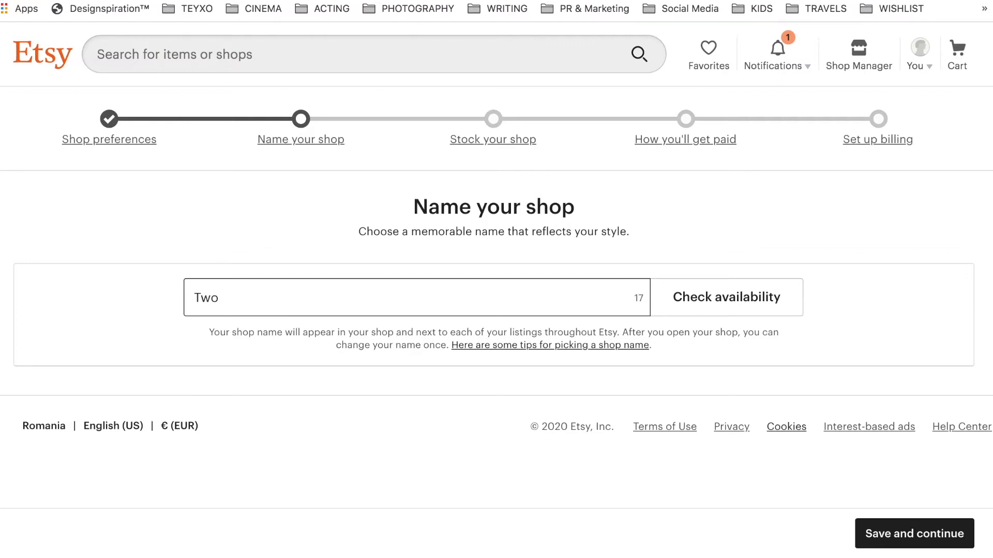
{"action": "type", "text": "lLittleMonkeys"}
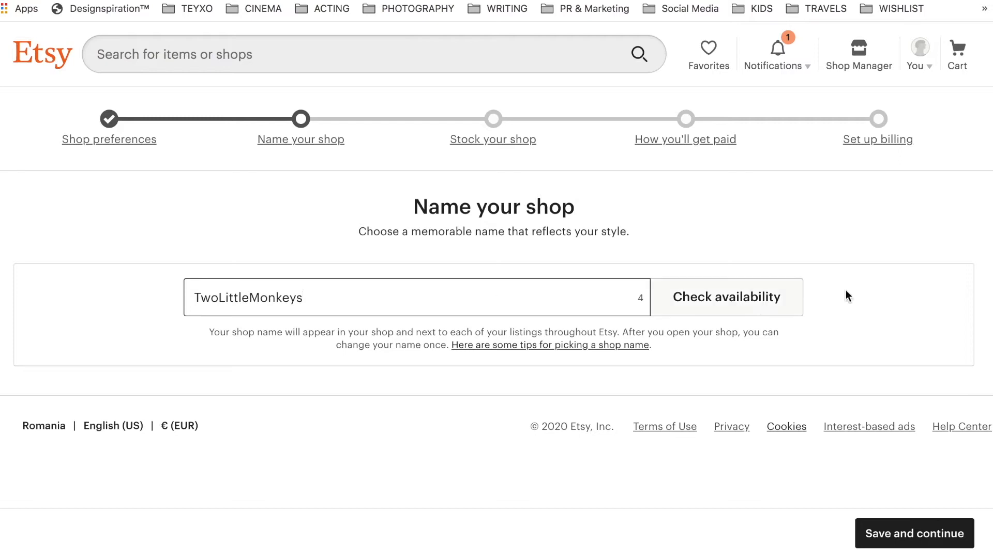
{"action": "left_click", "coordinate": [764, 308]}
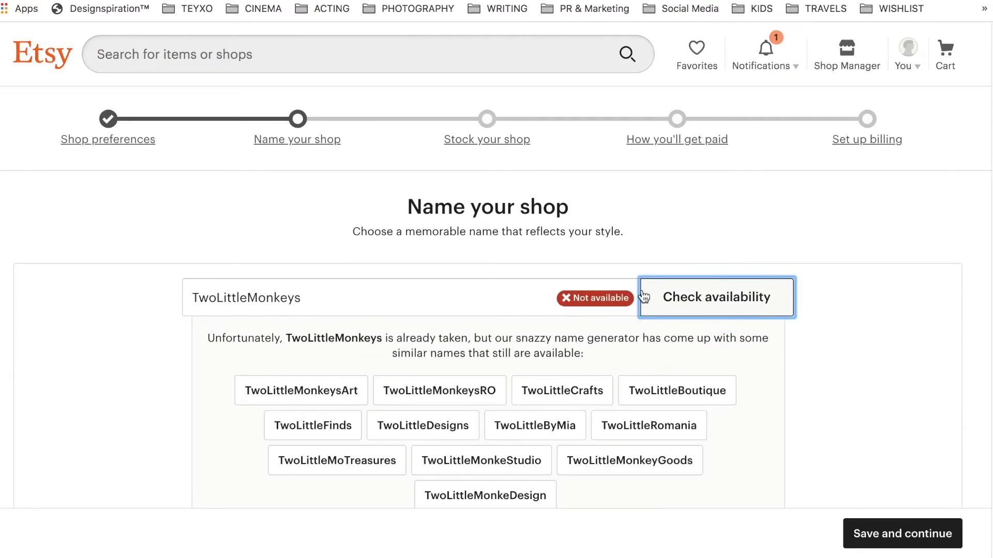
{"action": "scroll", "coordinate": [642, 310], "scroll_direction": "down", "scroll_amount": 2}
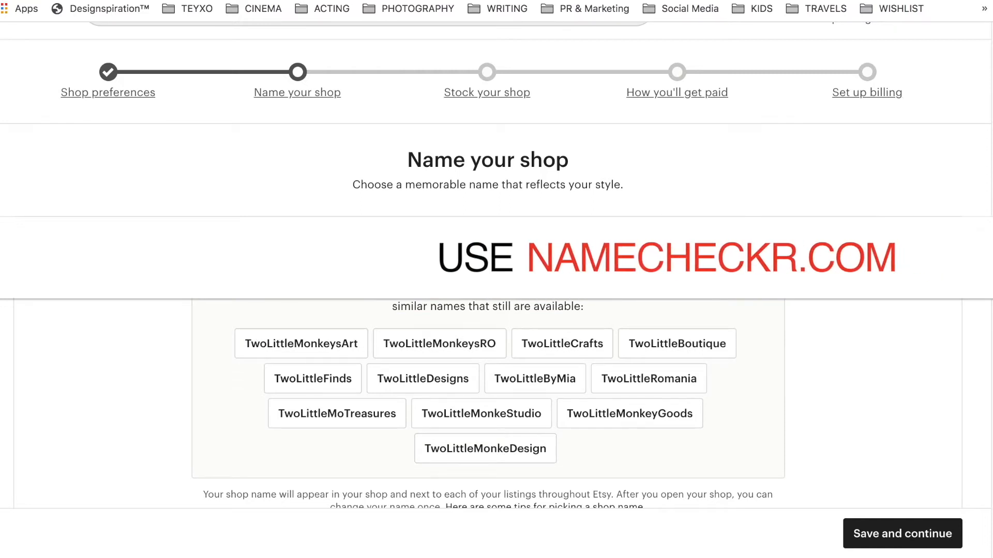
{"action": "left_click", "coordinate": [730, 250]}
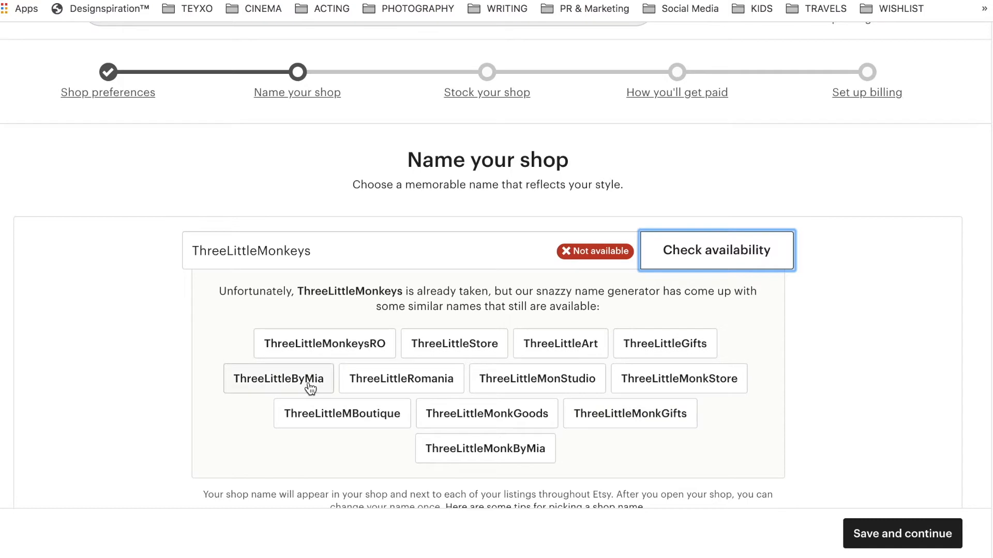
Try the suggested shop name ThreeLittleArt, and check the availability of MyDesires instead
{"action": "left_click", "coordinate": [589, 348]}
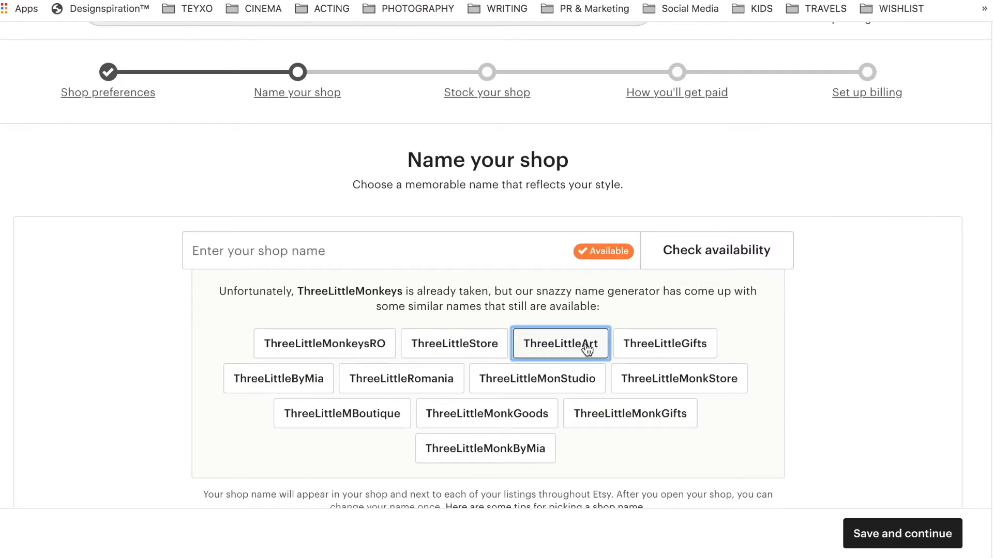
{"action": "left_click", "coordinate": [493, 258]}
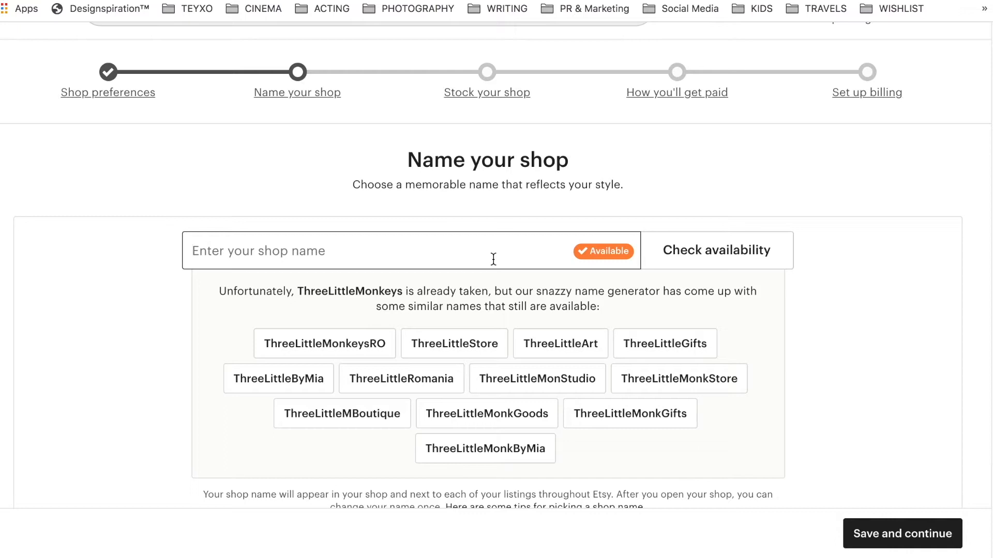
{"action": "type", "text": "MyDesires"}
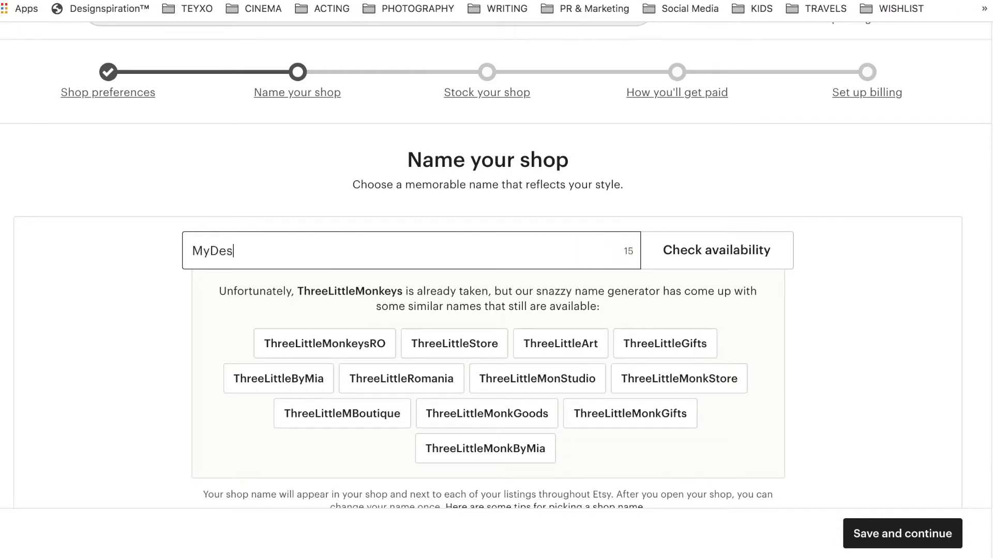
{"action": "left_click", "coordinate": [752, 247]}
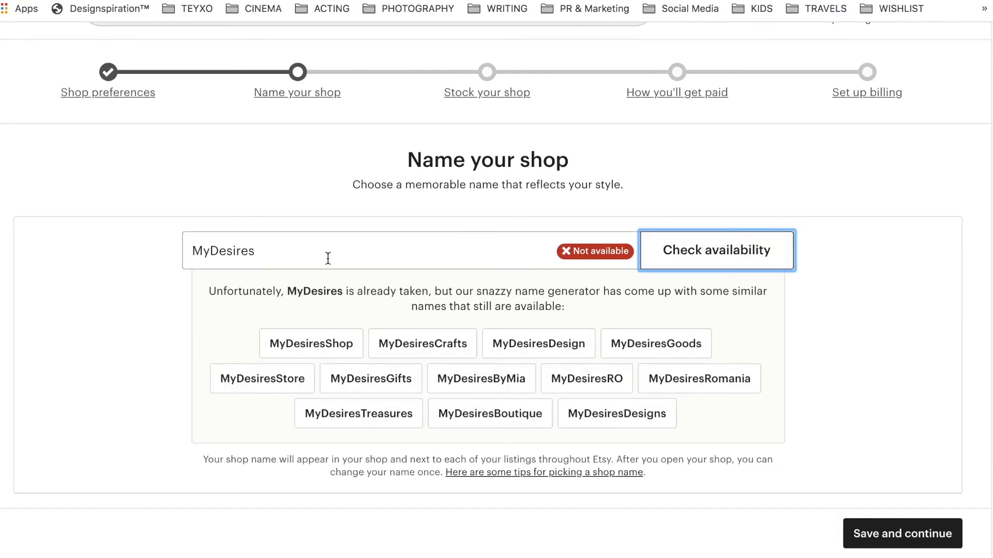
Replace the shop name with FiveLittleMonkeys and check its availability
{"action": "double_click", "coordinate": [300, 255]}
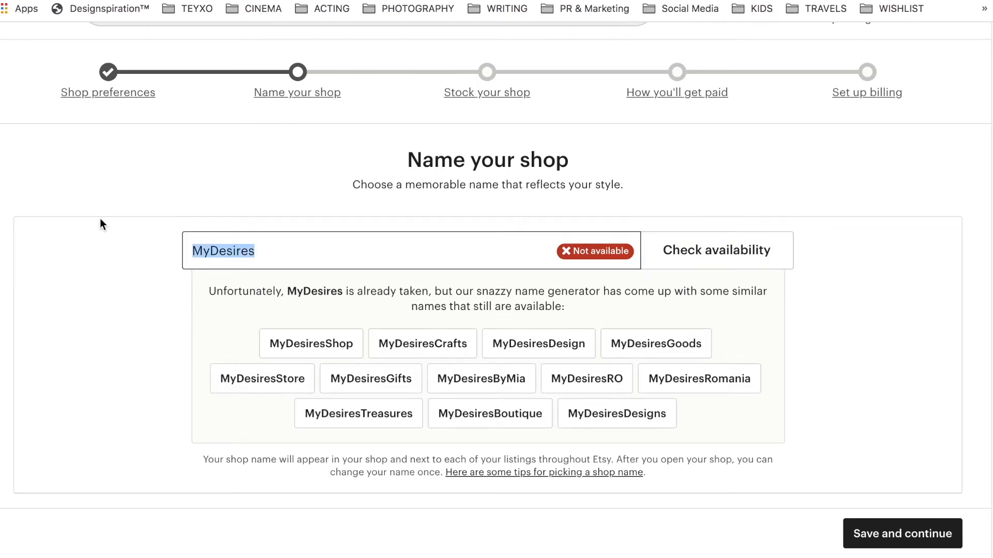
{"action": "type", "text": "FiveLi"}
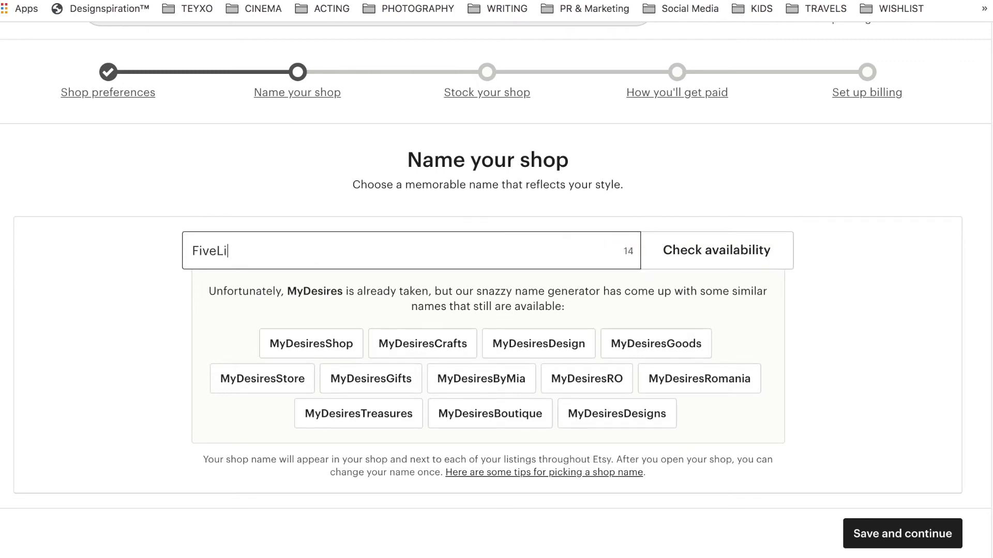
{"action": "type", "text": "ttleMonkeys"}
{"action": "left_click", "coordinate": [711, 266]}
Change the number word in the shop name to try SevenLittleMonkeys and SixLittleMonkeys, checking the availability of each
{"action": "left_click_drag", "start_coordinate": [216, 251], "coordinate": [193, 250]}
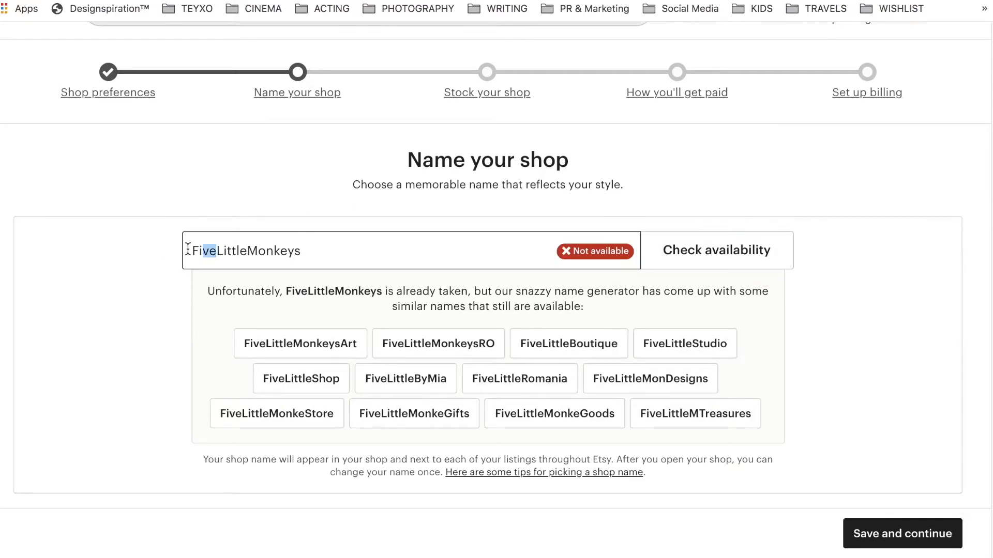
{"action": "type", "text": "Seven"}
{"action": "left_click", "coordinate": [724, 256]}
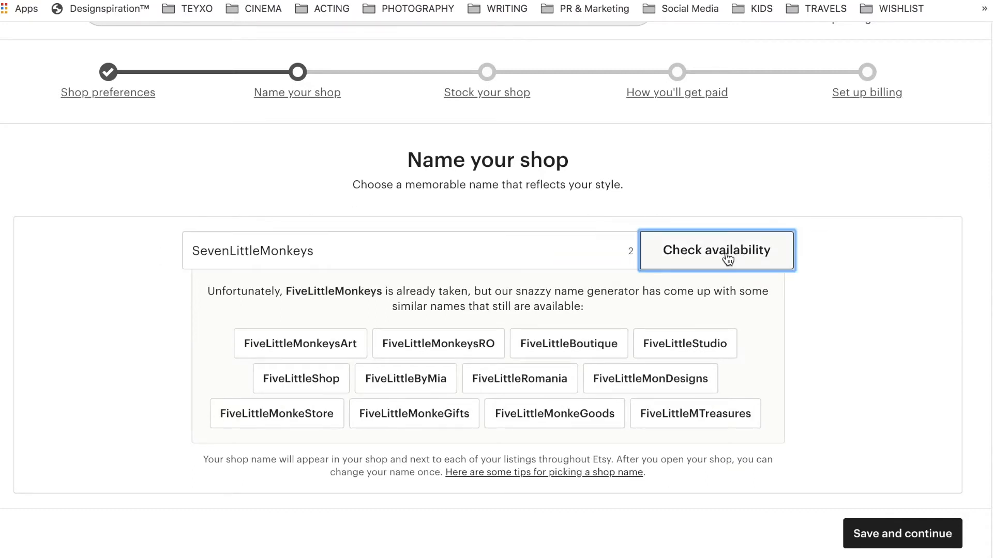
{"action": "left_click_drag", "start_coordinate": [231, 251], "coordinate": [147, 253]}
{"action": "type", "text": "Six"}
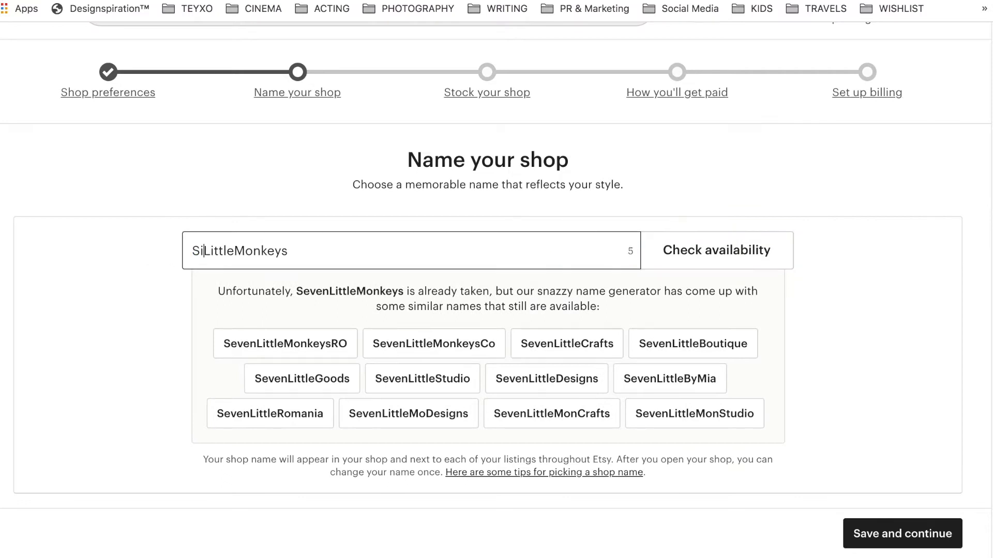
{"action": "left_click", "coordinate": [732, 248]}
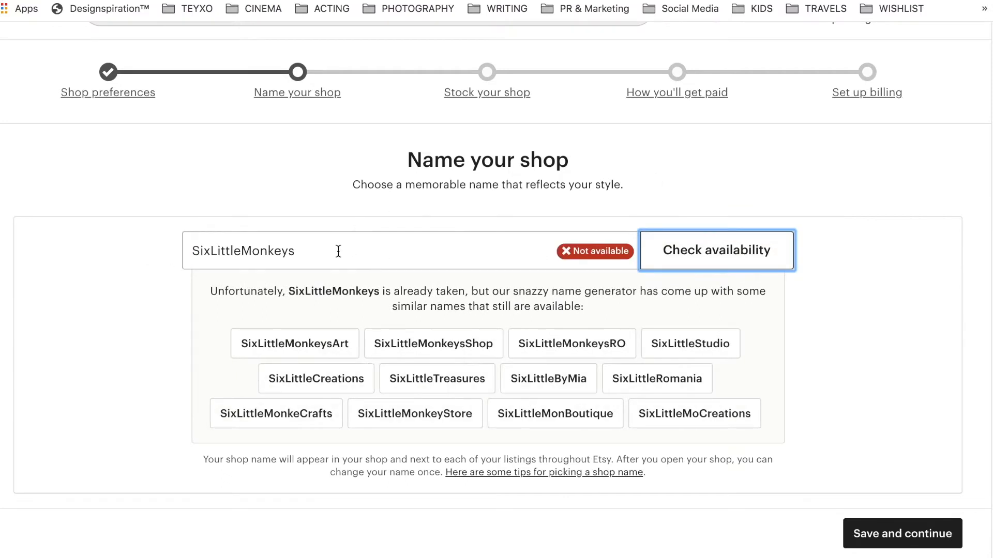
Enter the suggested name SixLittleTreasures as the shop name, check its availability, and save it
{"action": "left_click", "coordinate": [692, 351]}
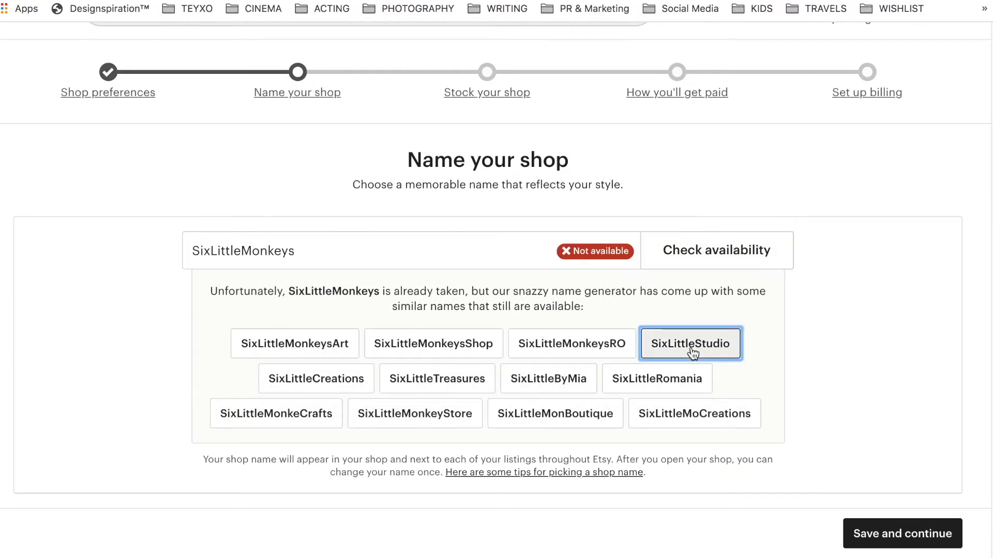
{"action": "left_click", "coordinate": [460, 380]}
{"action": "left_click", "coordinate": [284, 248]}
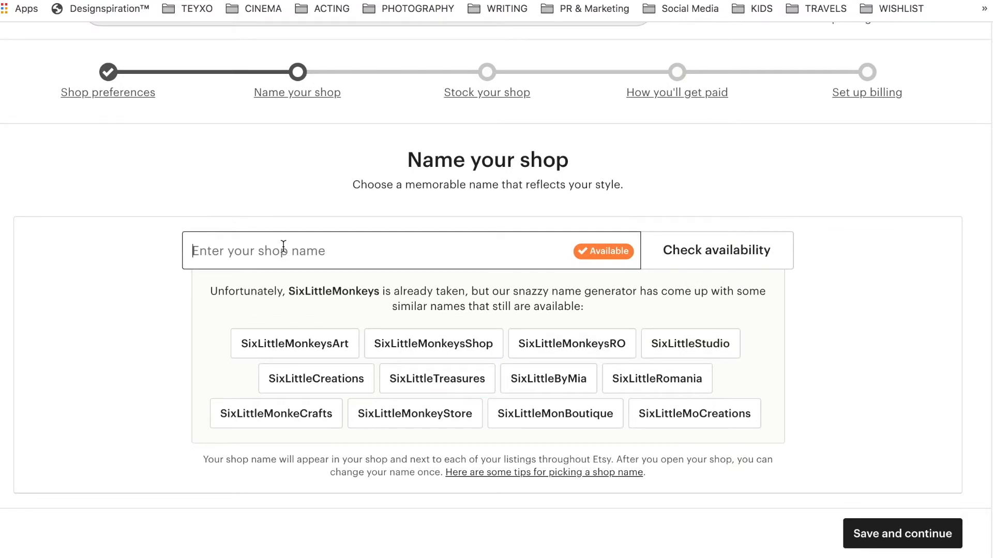
{"action": "type", "text": "SixLittleTreasures"}
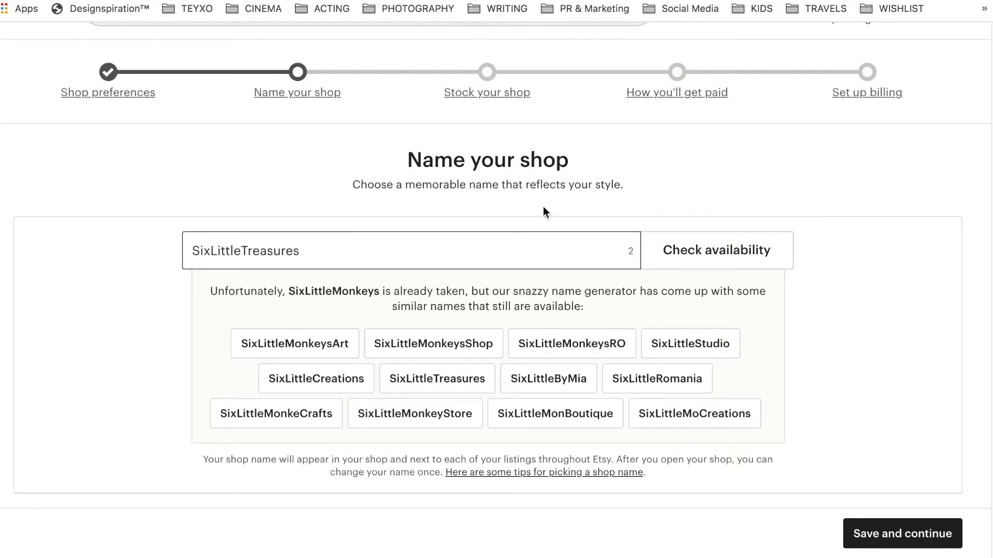
{"action": "left_click", "coordinate": [692, 259]}
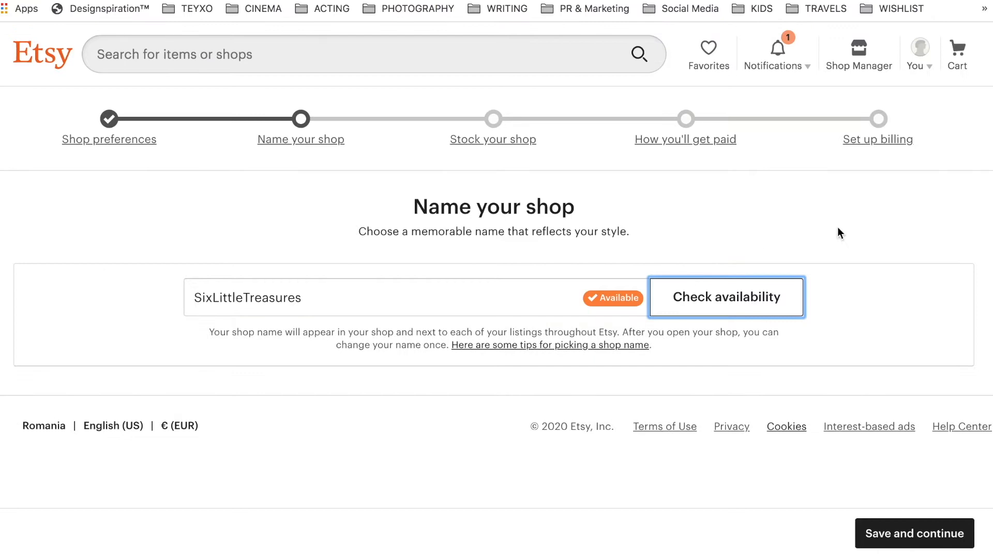
{"action": "left_click", "coordinate": [895, 537]}
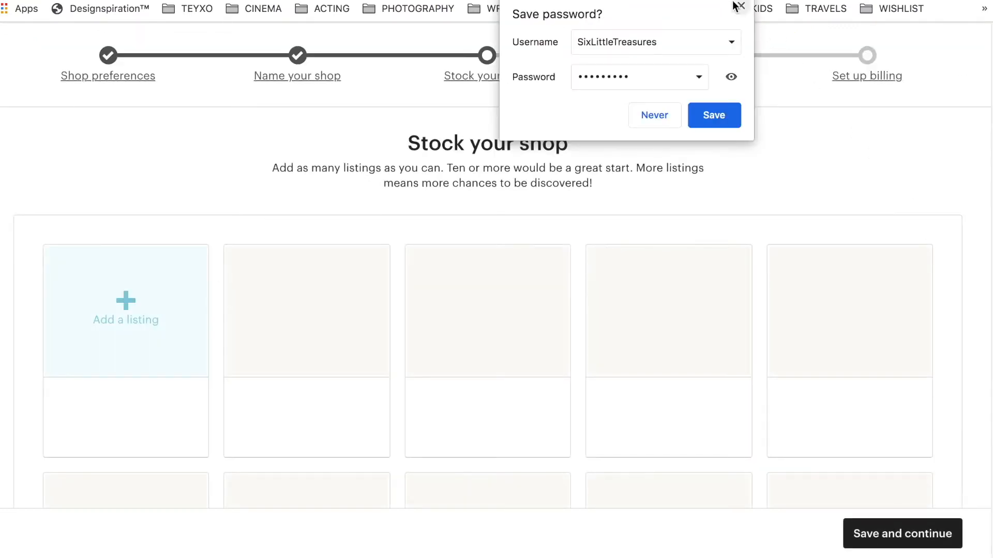
Save the new shop's login in the browser and save the stocked listings to proceed to payment setup
{"action": "left_click", "coordinate": [716, 114]}
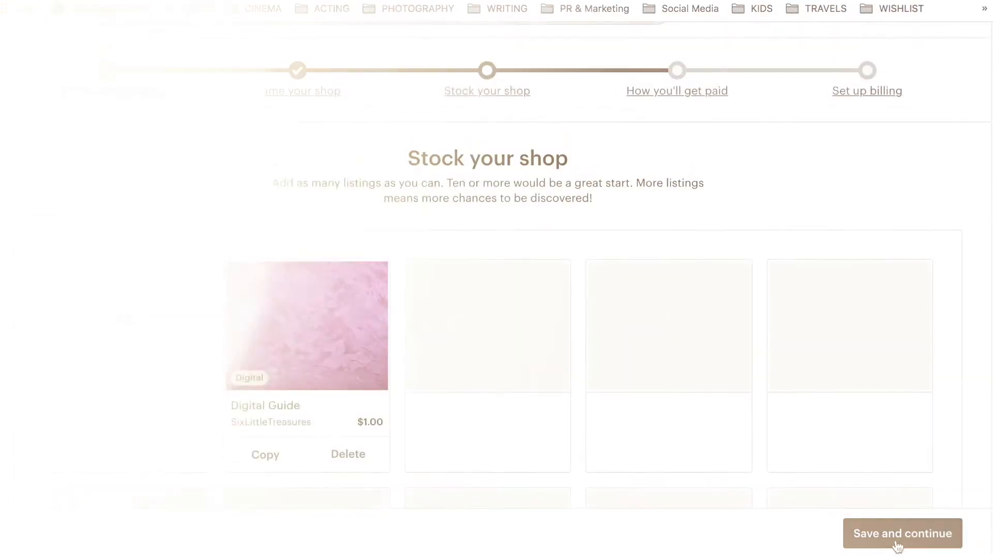
{"action": "left_click", "coordinate": [897, 543]}
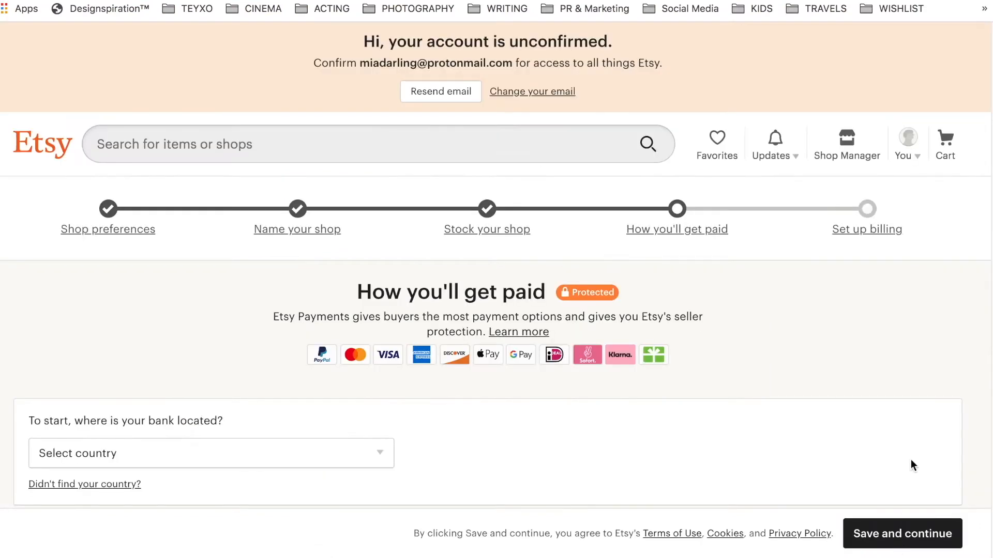
Set the bank location for receiving payments to United States
{"action": "scroll", "coordinate": [496, 289], "scroll_direction": "down", "scroll_amount": 3}
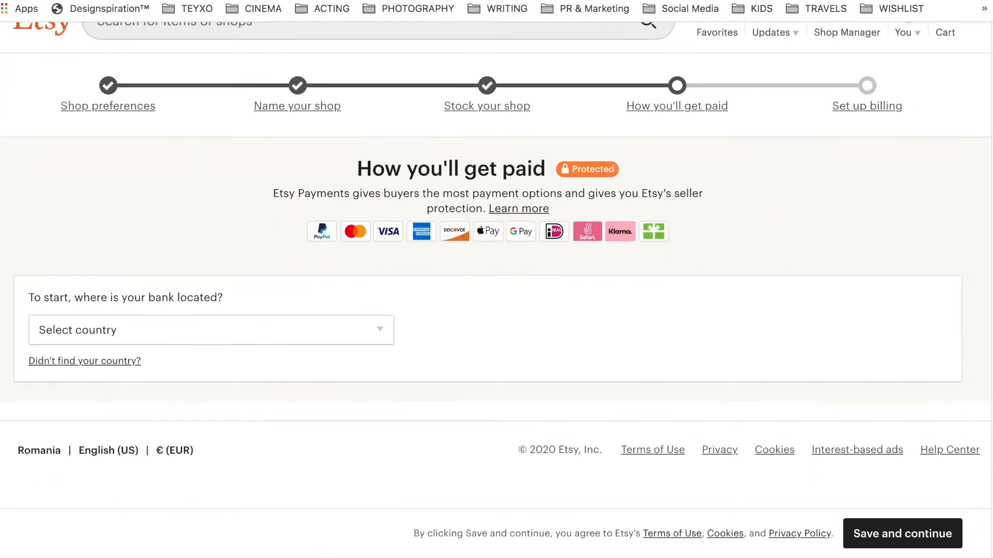
{"action": "scroll", "coordinate": [496, 290], "scroll_direction": "down", "scroll_amount": 1}
{"action": "scroll", "coordinate": [497, 289], "scroll_direction": "up", "scroll_amount": 1}
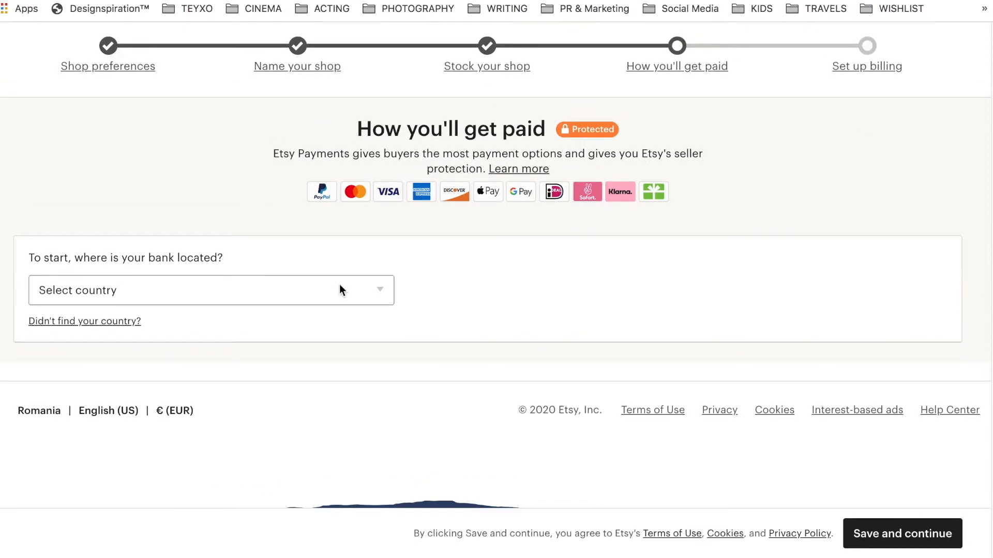
{"action": "left_click", "coordinate": [350, 298]}
{"action": "scroll", "coordinate": [327, 327], "scroll_direction": "down", "scroll_amount": 5}
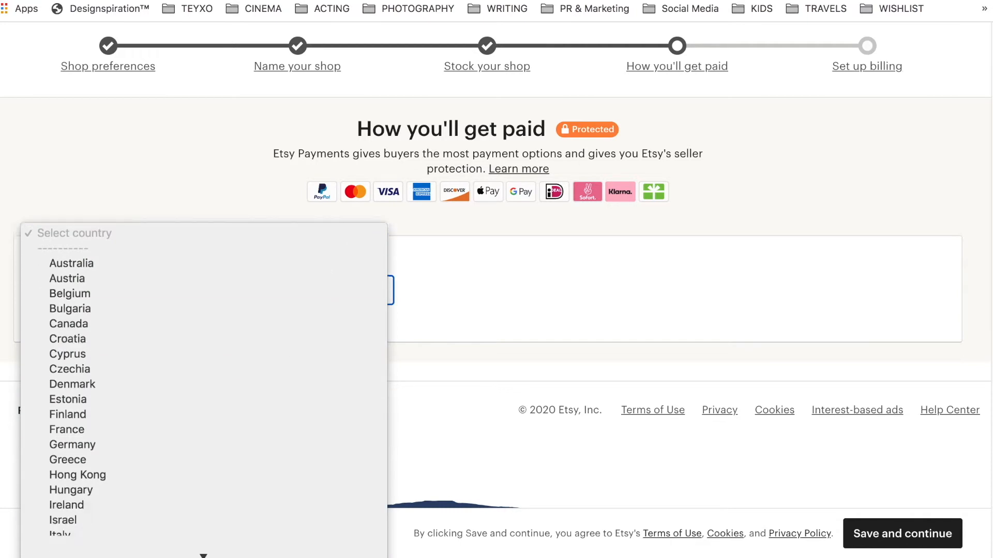
{"action": "scroll", "coordinate": [228, 460], "scroll_direction": "down", "scroll_amount": 2}
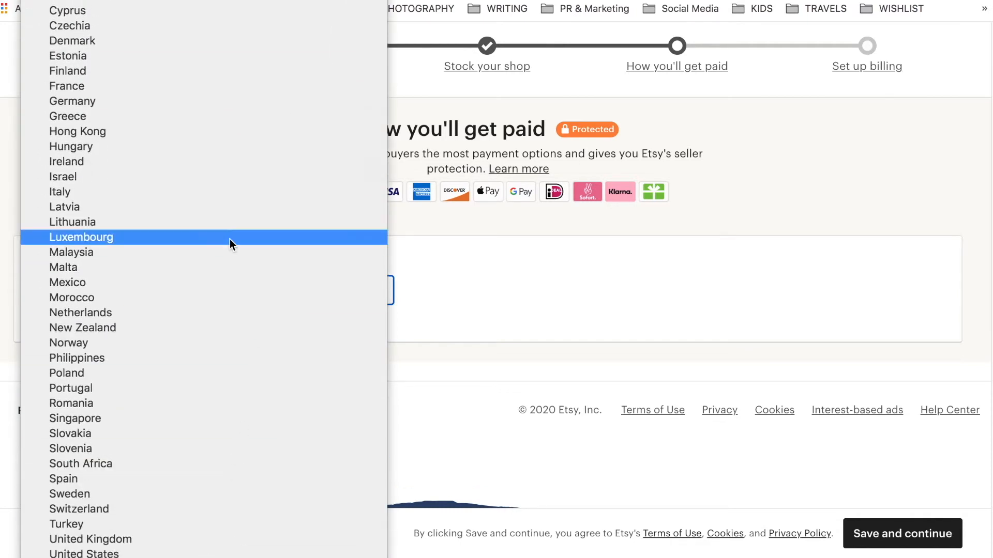
{"action": "left_click", "coordinate": [183, 553]}
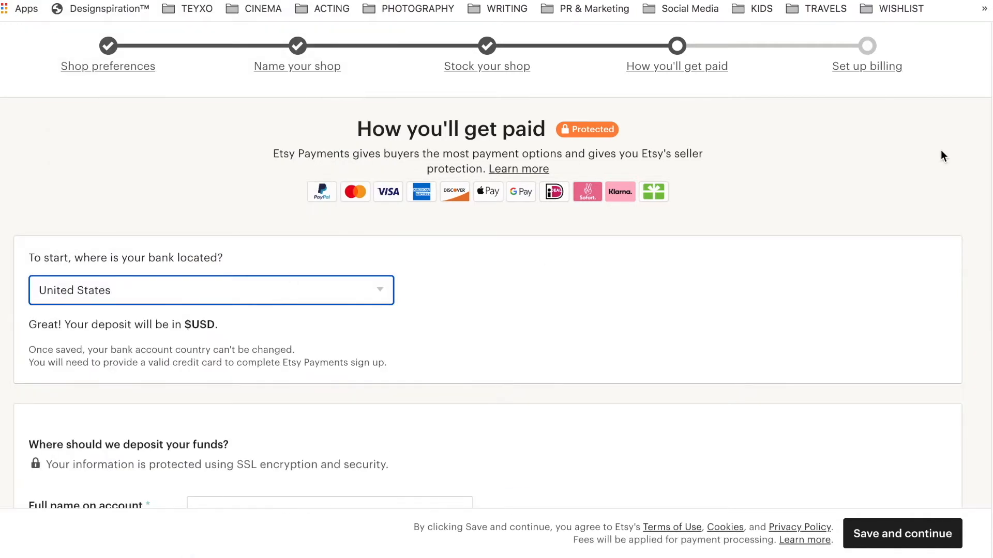
Look through the bank deposit, identity and home address fields required for Etsy Payments
{"action": "scroll", "coordinate": [497, 263], "scroll_direction": "down", "scroll_amount": 2}
{"action": "scroll", "coordinate": [496, 268], "scroll_direction": "down", "scroll_amount": 1}
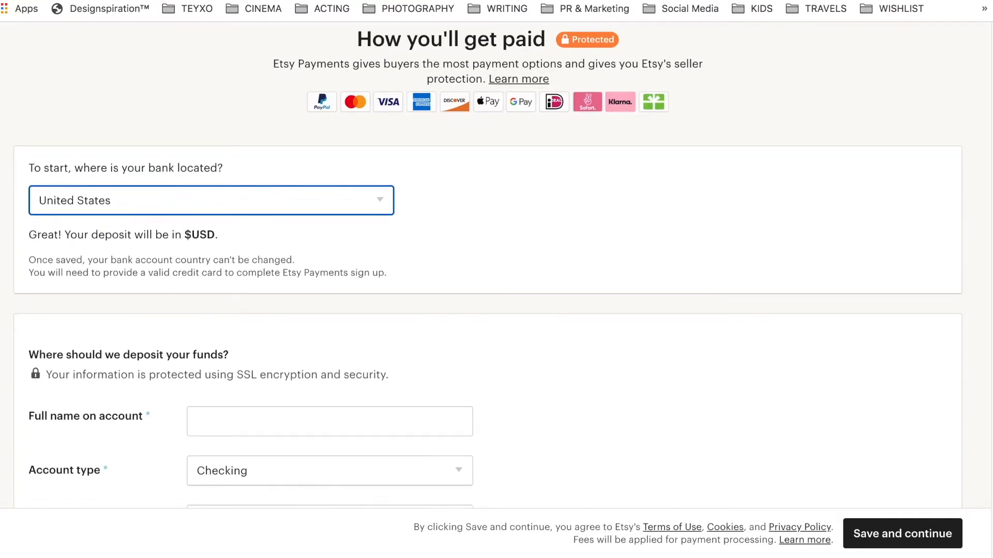
{"action": "scroll", "coordinate": [497, 264], "scroll_direction": "down", "scroll_amount": 3}
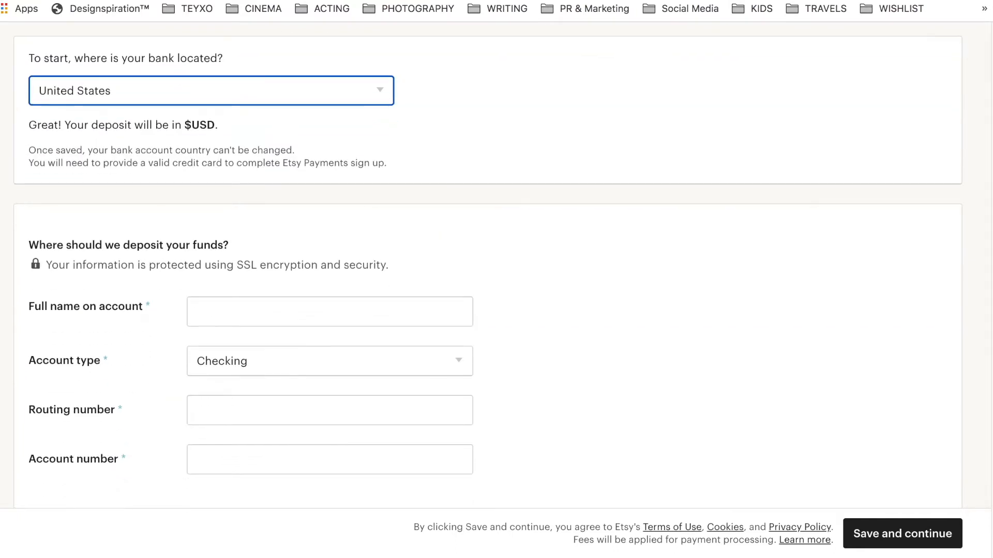
{"action": "scroll", "coordinate": [496, 264], "scroll_direction": "down", "scroll_amount": 1}
{"action": "scroll", "coordinate": [497, 263], "scroll_direction": "down", "scroll_amount": 12}
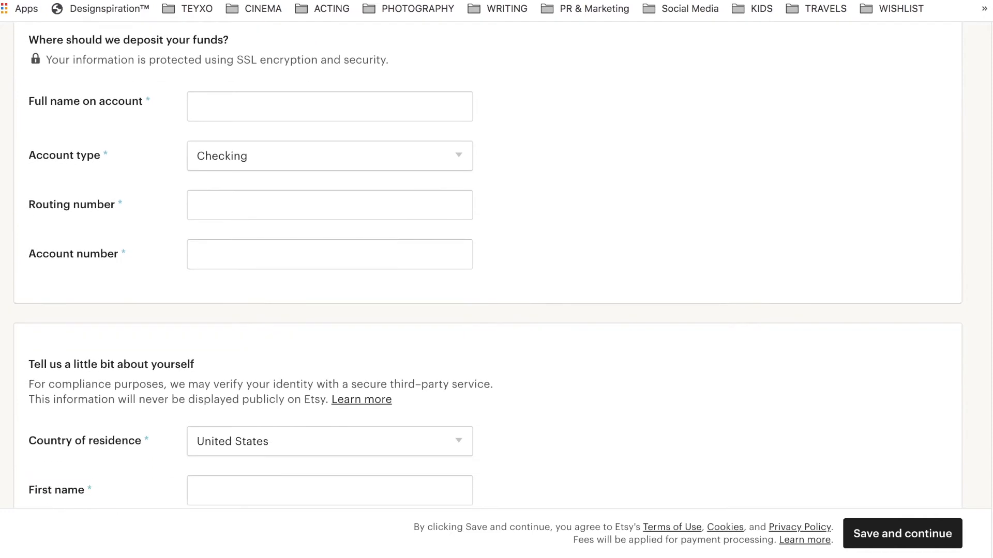
{"action": "scroll", "coordinate": [496, 264], "scroll_direction": "down", "scroll_amount": 7}
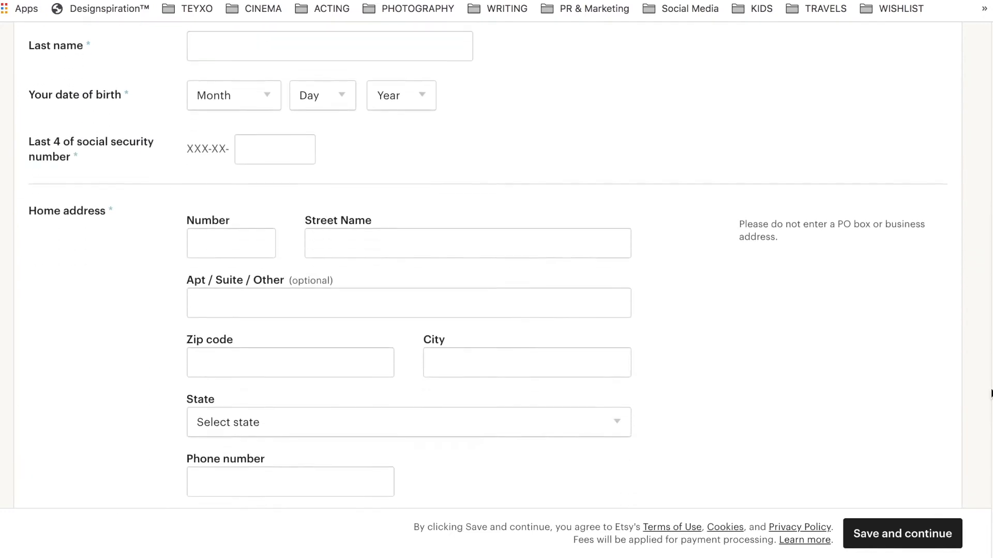
{"action": "scroll", "coordinate": [496, 263], "scroll_direction": "up", "scroll_amount": 3}
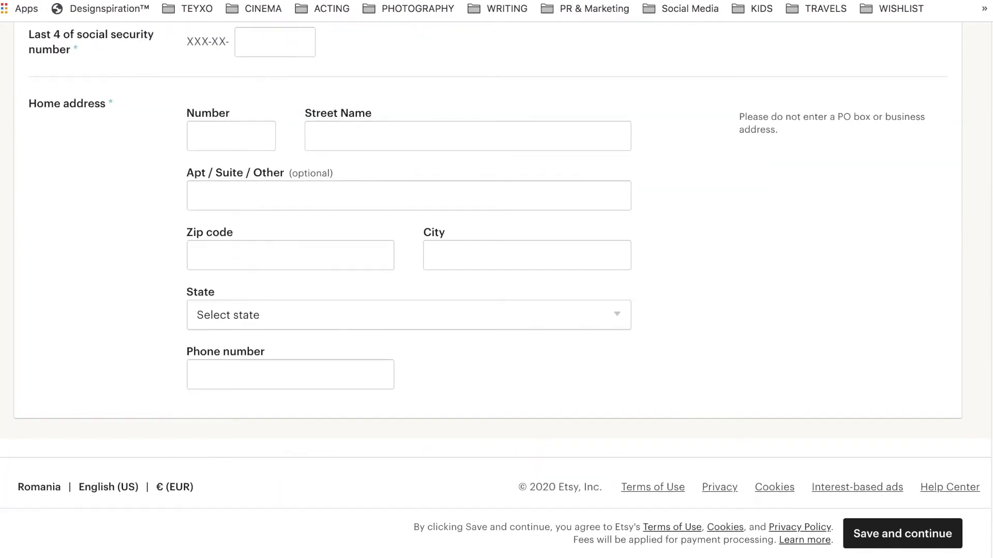
{"action": "scroll", "coordinate": [497, 263], "scroll_direction": "up", "scroll_amount": 17}
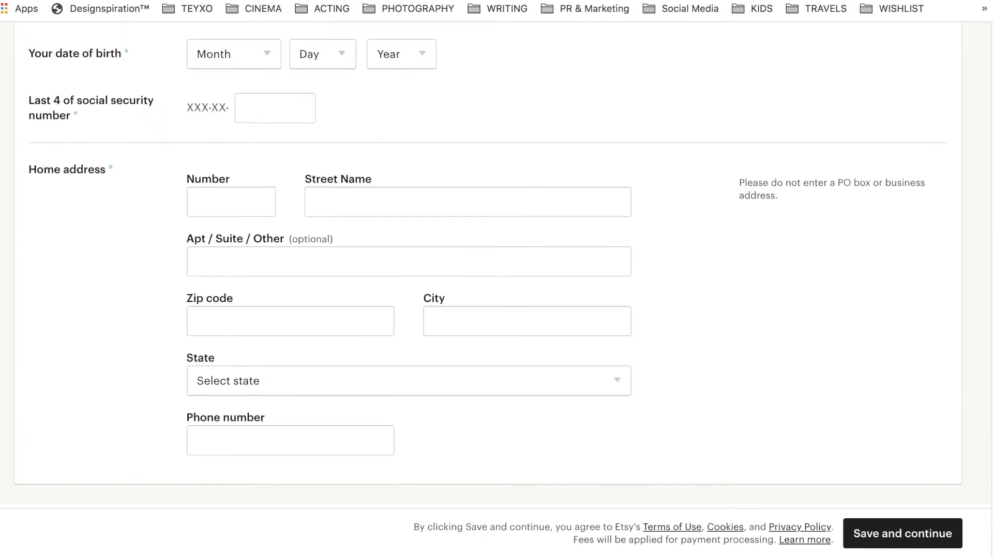
{"action": "scroll", "coordinate": [497, 264], "scroll_direction": "up", "scroll_amount": 6}
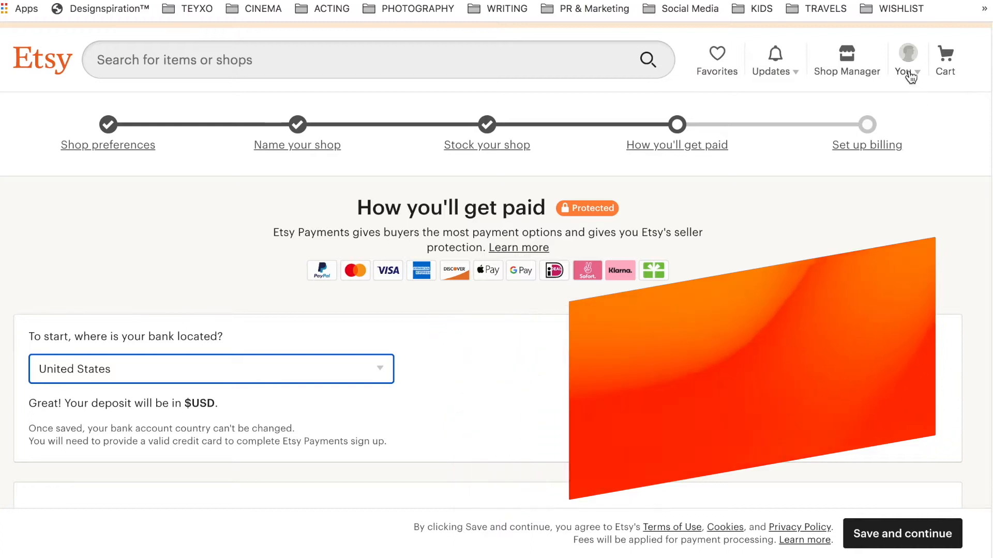
Go to the account's profile, open the SixLittleTreasures shop page from there and look it over
{"action": "left_click", "coordinate": [906, 74]}
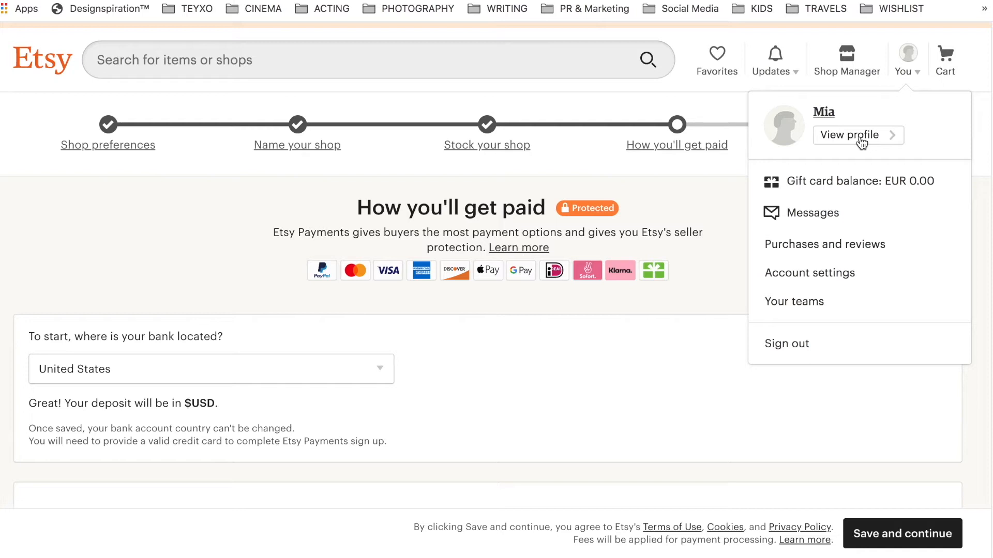
{"action": "left_click", "coordinate": [861, 140]}
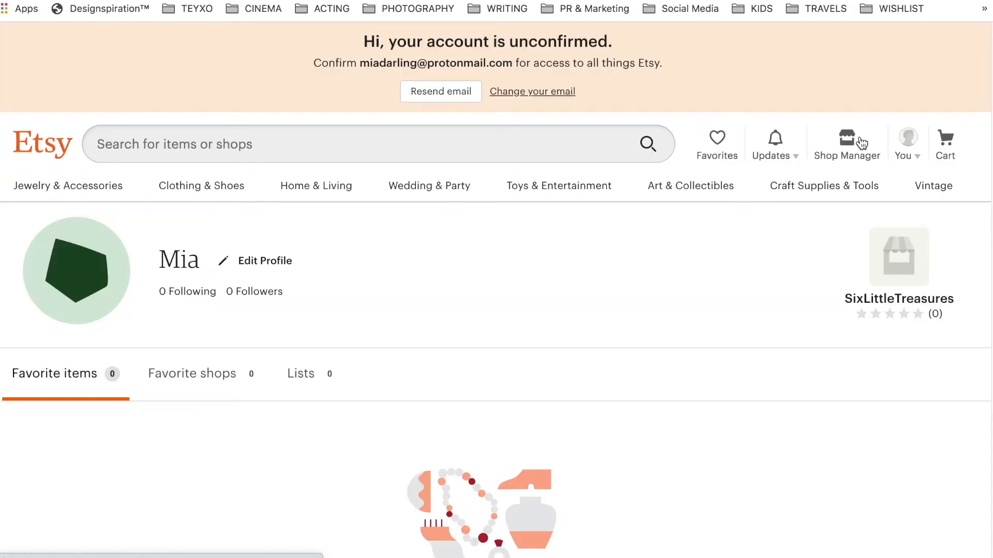
{"action": "left_click", "coordinate": [911, 309]}
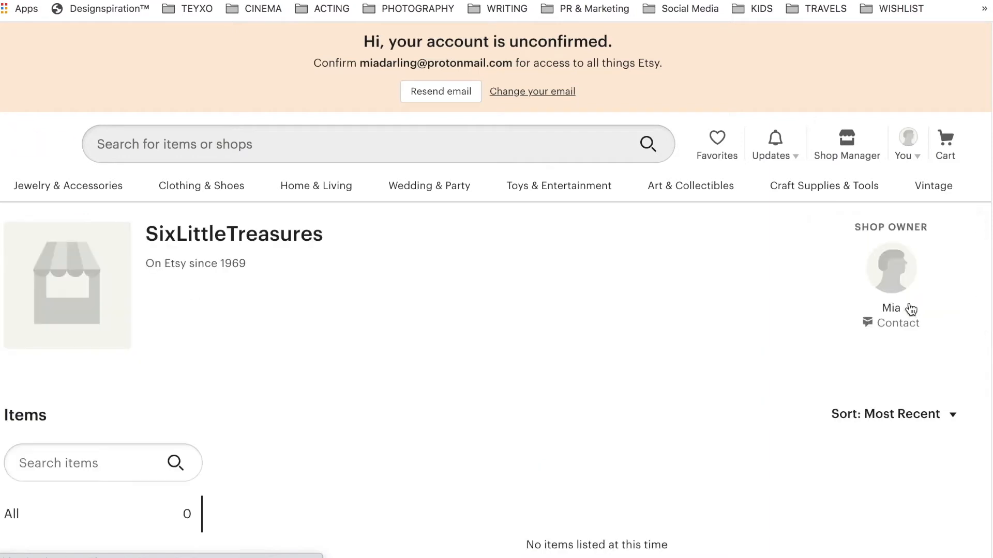
{"action": "scroll", "coordinate": [496, 290], "scroll_direction": "down", "scroll_amount": 3}
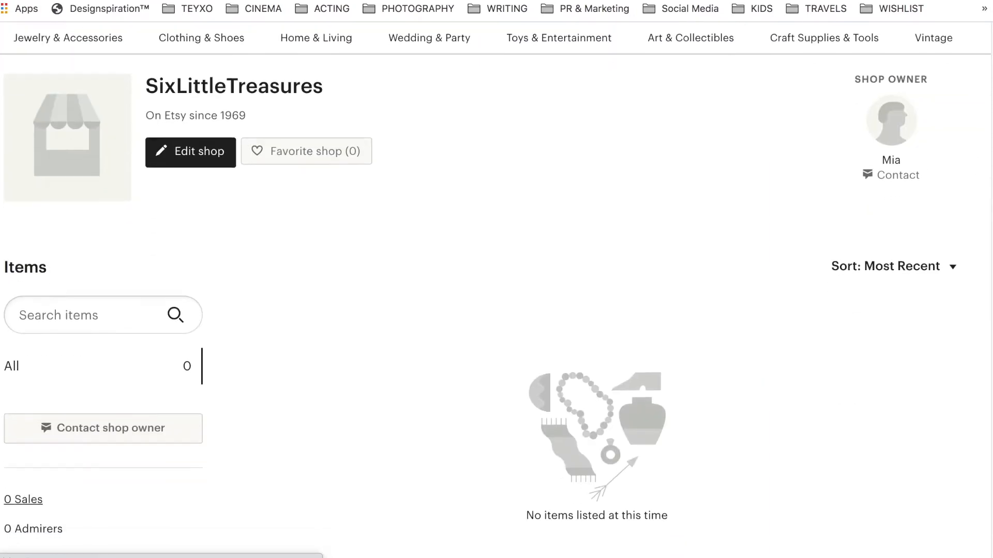
{"action": "scroll", "coordinate": [496, 289], "scroll_direction": "down", "scroll_amount": 1}
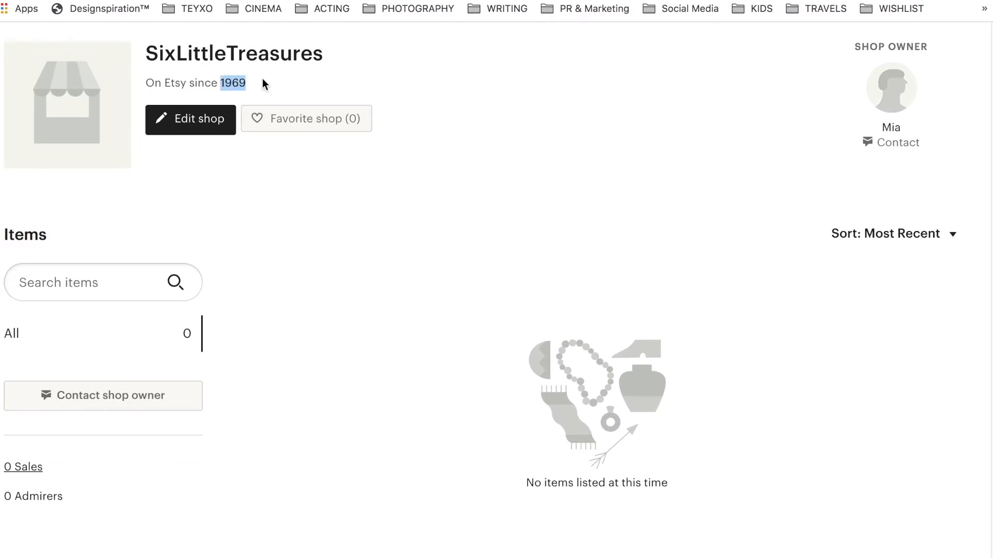
{"action": "left_click", "coordinate": [278, 79]}
{"action": "scroll", "coordinate": [497, 290], "scroll_direction": "down", "scroll_amount": 3}
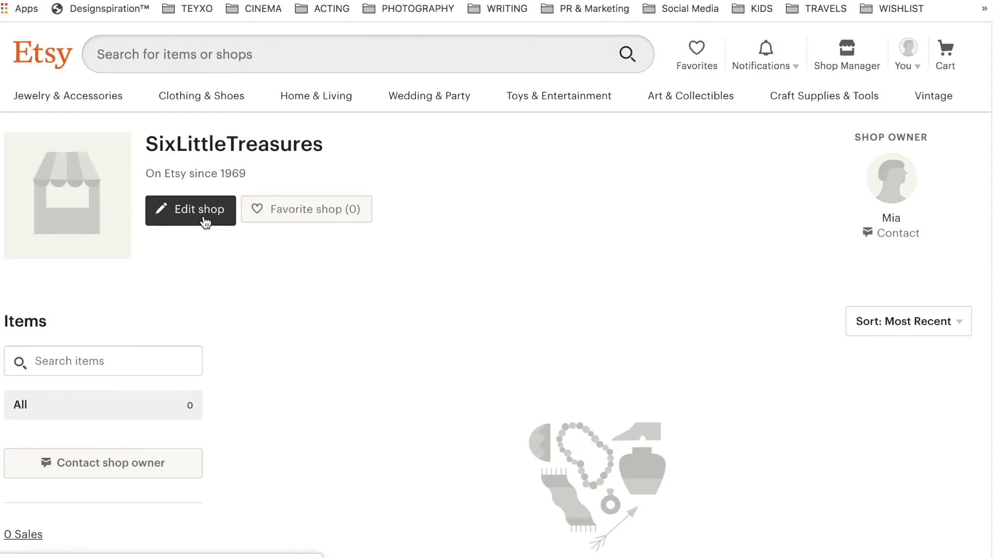
Open the shop for editing and look through its sections, including shop members, local selling and shop policies
{"action": "left_click", "coordinate": [205, 222]}
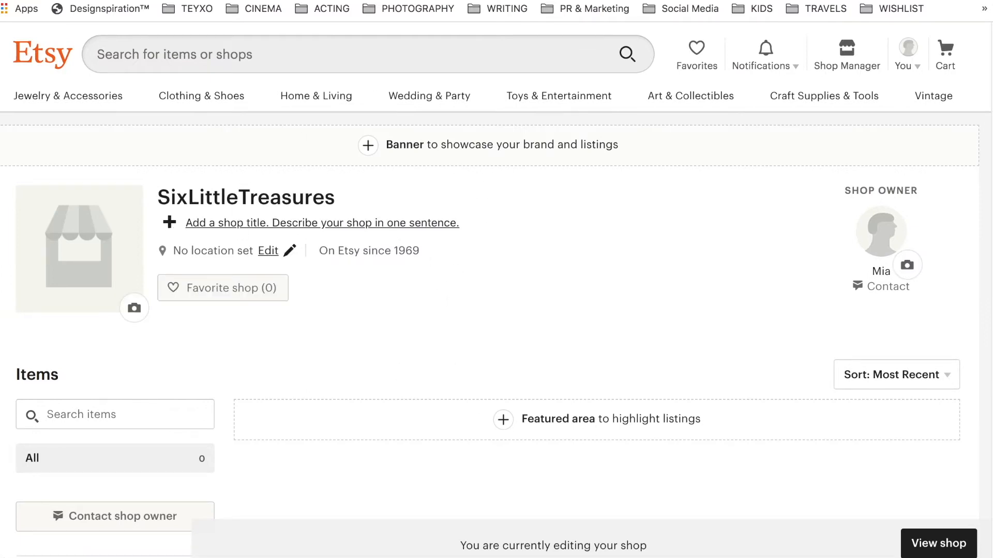
{"action": "scroll", "coordinate": [497, 289], "scroll_direction": "down", "scroll_amount": 15}
{"action": "scroll", "coordinate": [496, 290], "scroll_direction": "down", "scroll_amount": 4}
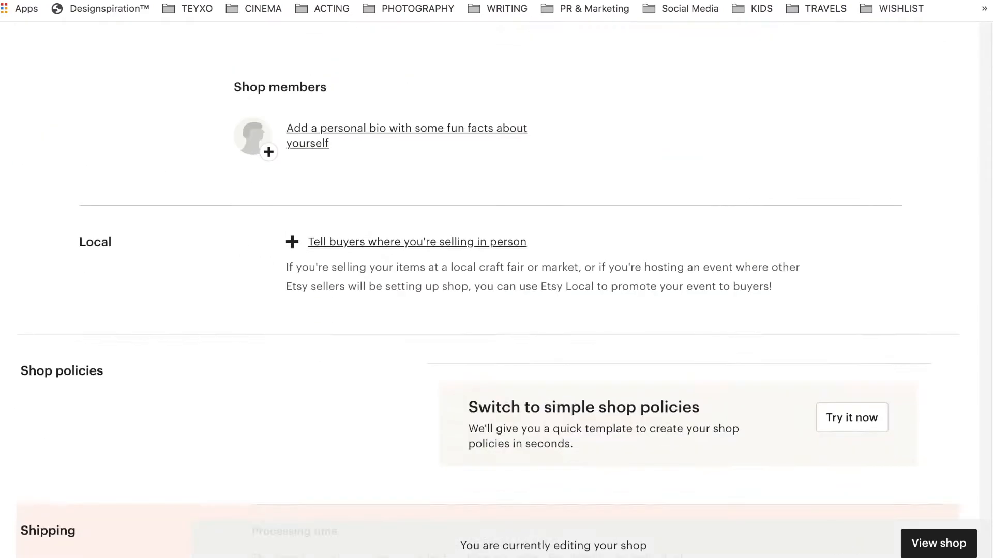
{"action": "scroll", "coordinate": [497, 290], "scroll_direction": "down", "scroll_amount": 10}
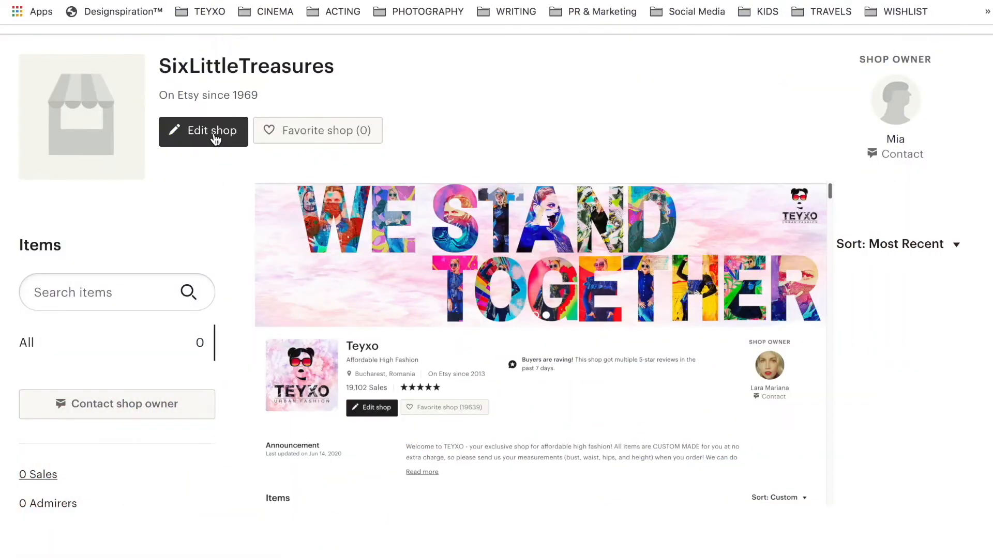
Reopen the shop for editing and bring up the shop icon upload to see the image requirements
{"action": "left_click", "coordinate": [215, 137]}
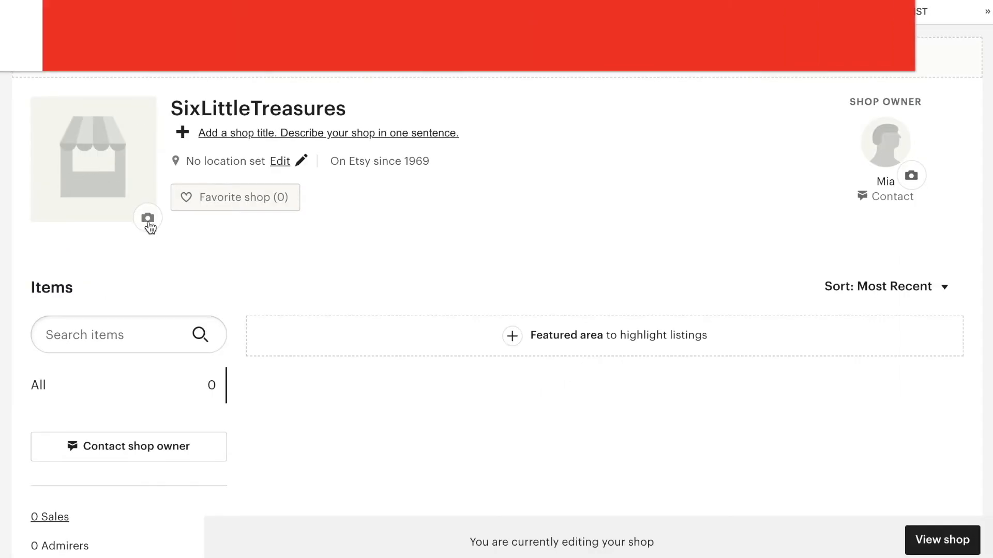
{"action": "left_click", "coordinate": [148, 220]}
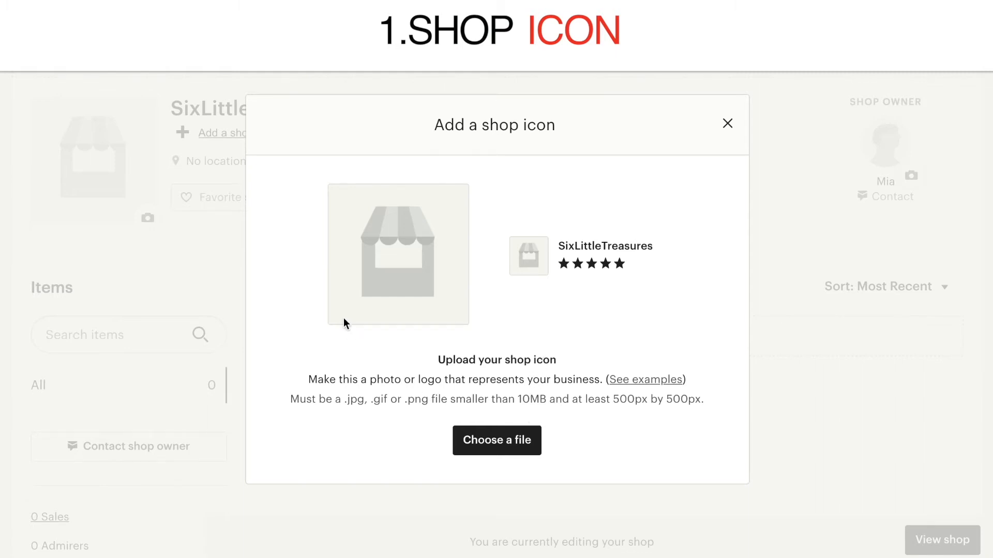
{"action": "mouse_move", "coordinate": [344, 321]}
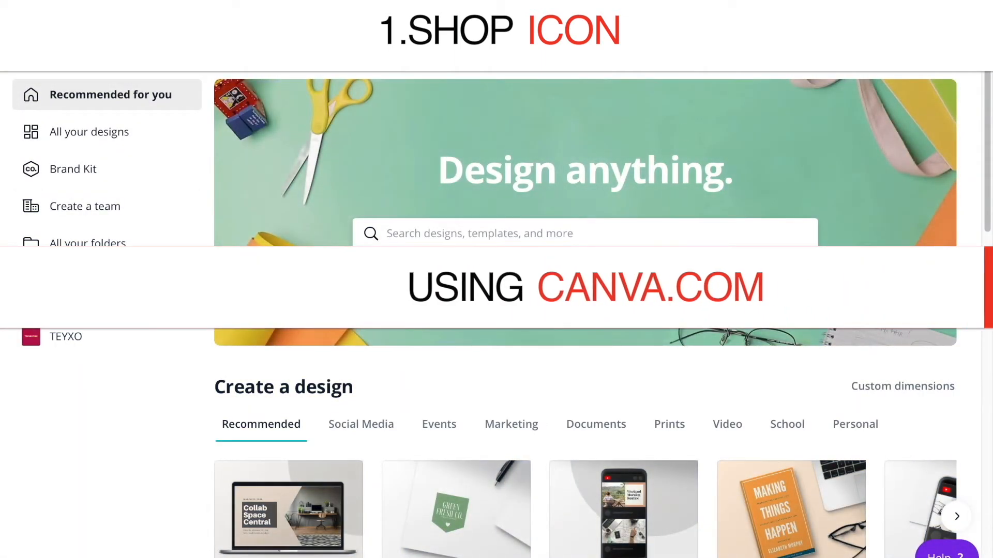
Switch to Canva, search for "Logo" and browse the logo templates
{"action": "left_click", "coordinate": [502, 235]}
{"action": "type", "text": "Logo"}
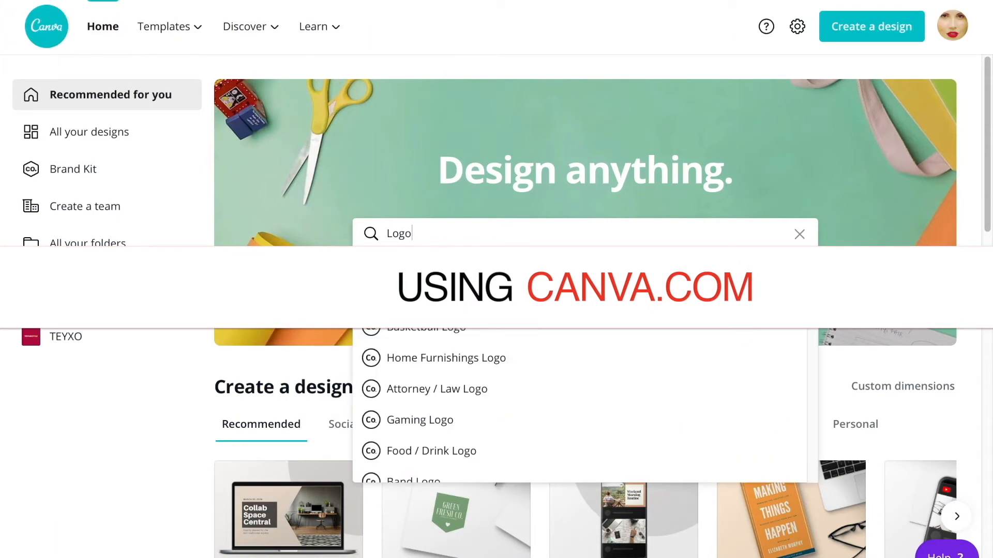
{"action": "key", "text": "Return"}
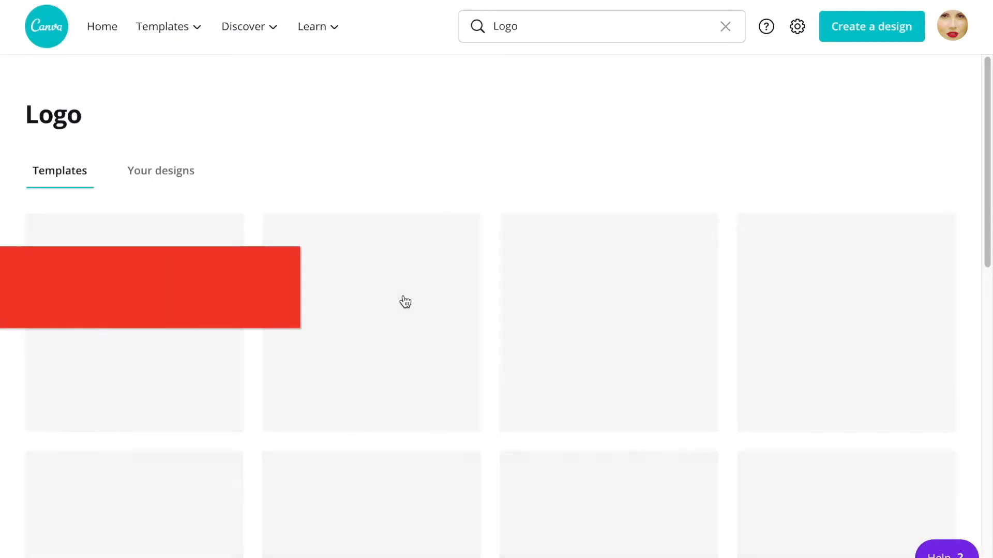
{"action": "left_click_drag", "start_coordinate": [989, 82], "coordinate": [954, 335]}
{"action": "left_click_drag", "start_coordinate": [988, 265], "coordinate": [971, 557]}
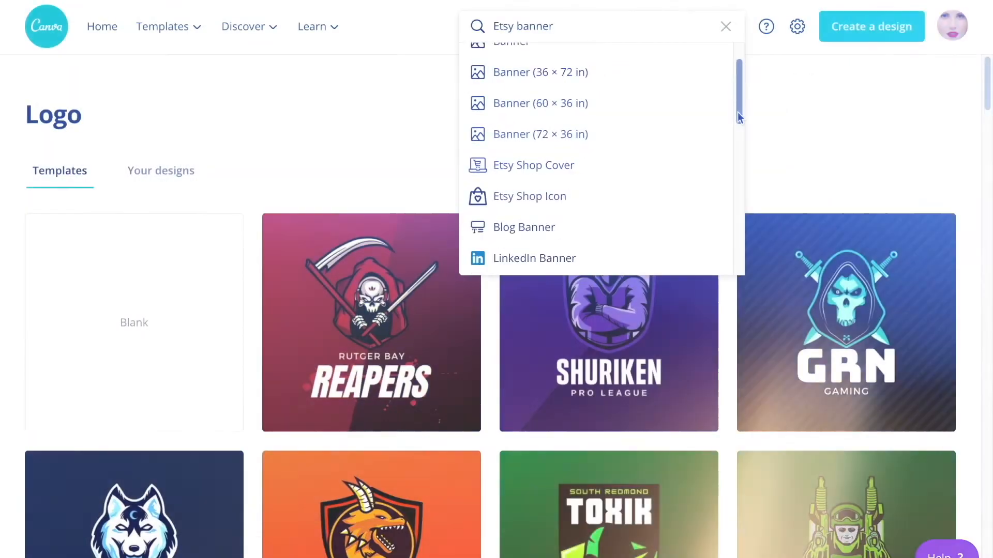
Search Canva for "Etsy banner" and browse the banner templates
{"action": "left_click_drag", "start_coordinate": [738, 111], "coordinate": [742, 76]}
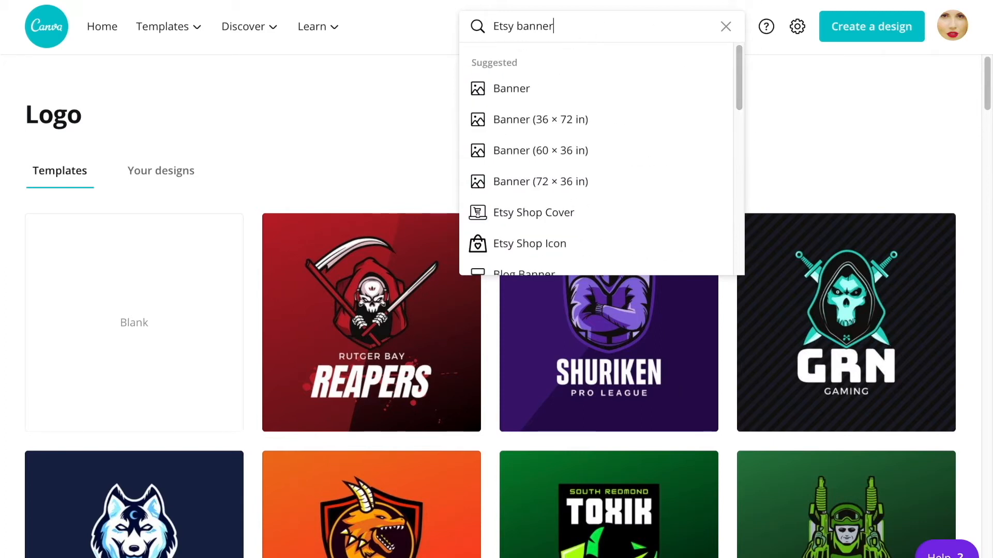
{"action": "key", "text": "Return"}
{"action": "scroll", "coordinate": [979, 253], "scroll_direction": "down", "scroll_amount": 10}
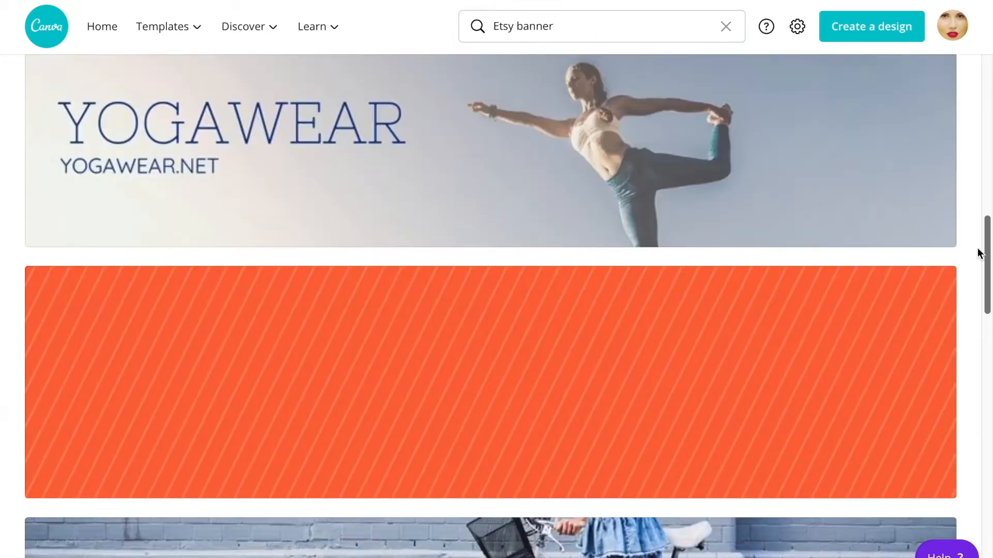
{"action": "scroll", "coordinate": [978, 254], "scroll_direction": "down", "scroll_amount": 15}
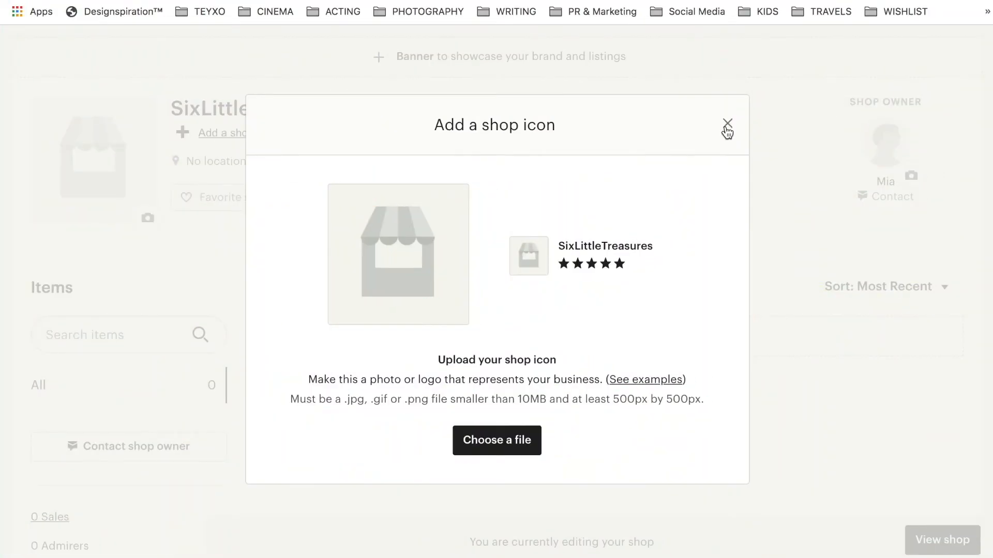
Back in Etsy, dismiss the shop icon upload, preview the Big Banner style and apply Mini Banner as the shop's banner style
{"action": "left_click", "coordinate": [726, 127]}
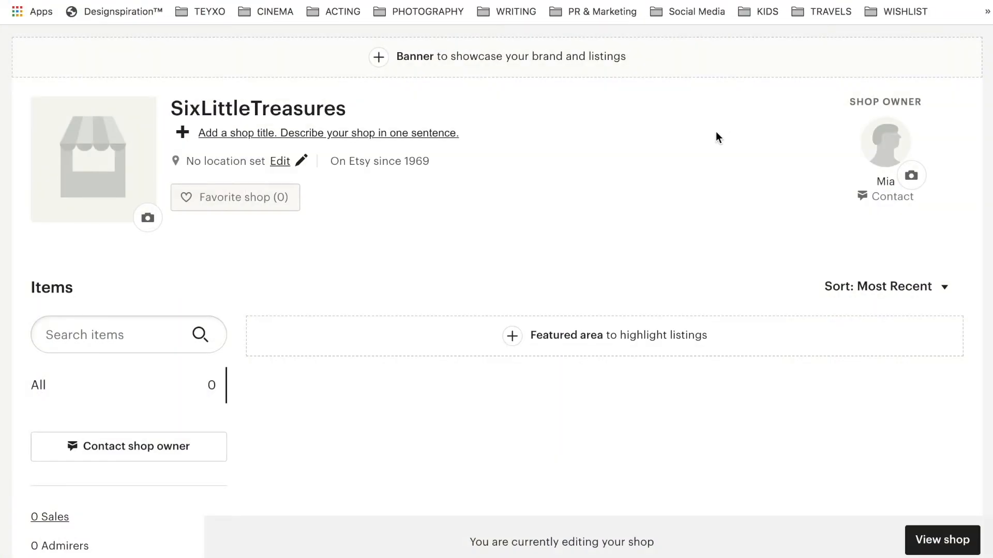
{"action": "left_click", "coordinate": [504, 62]}
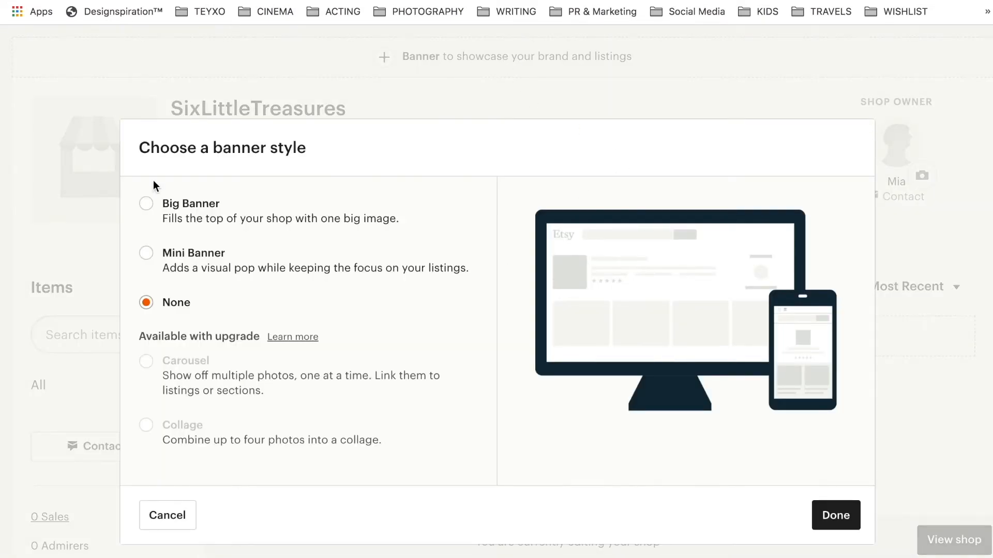
{"action": "left_click", "coordinate": [147, 204]}
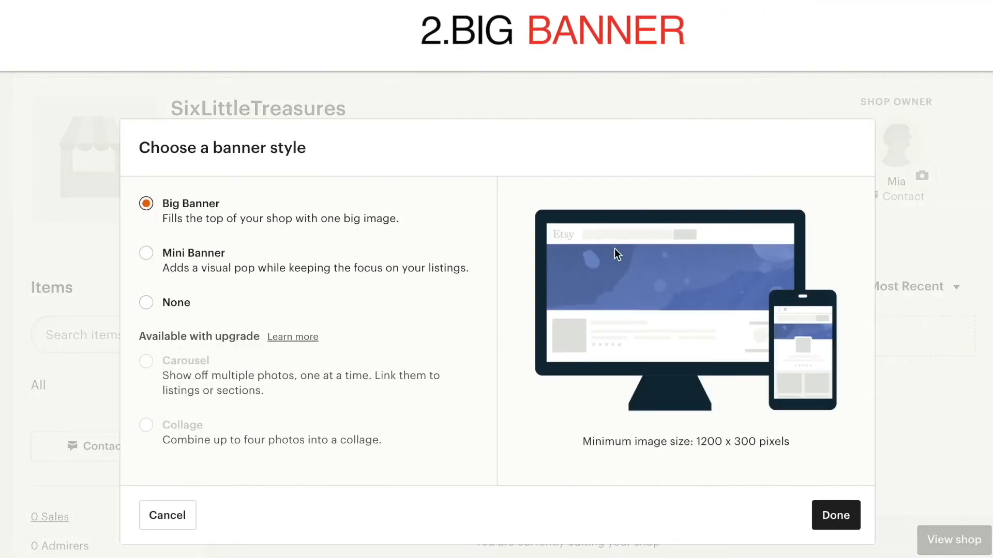
{"action": "left_click", "coordinate": [146, 254]}
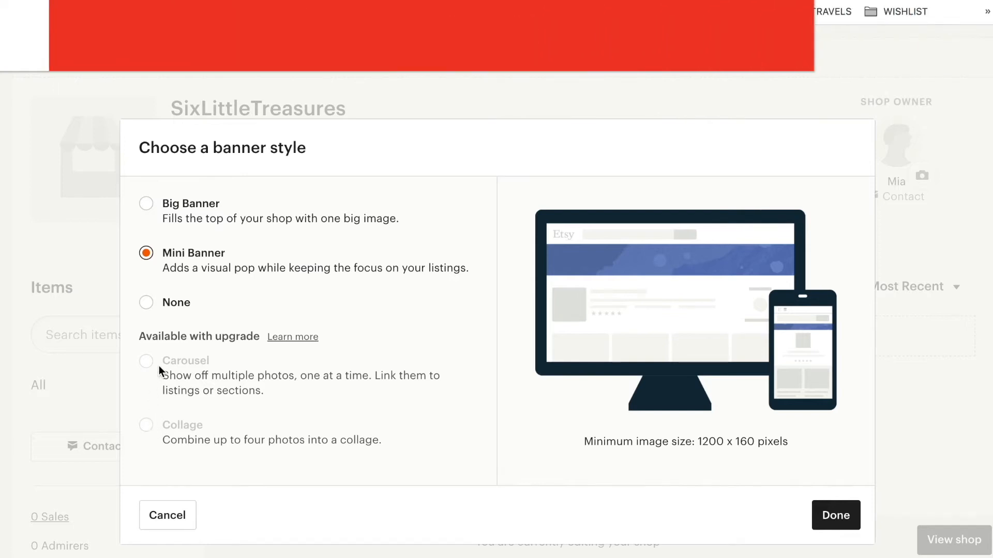
{"action": "left_click", "coordinate": [843, 516]}
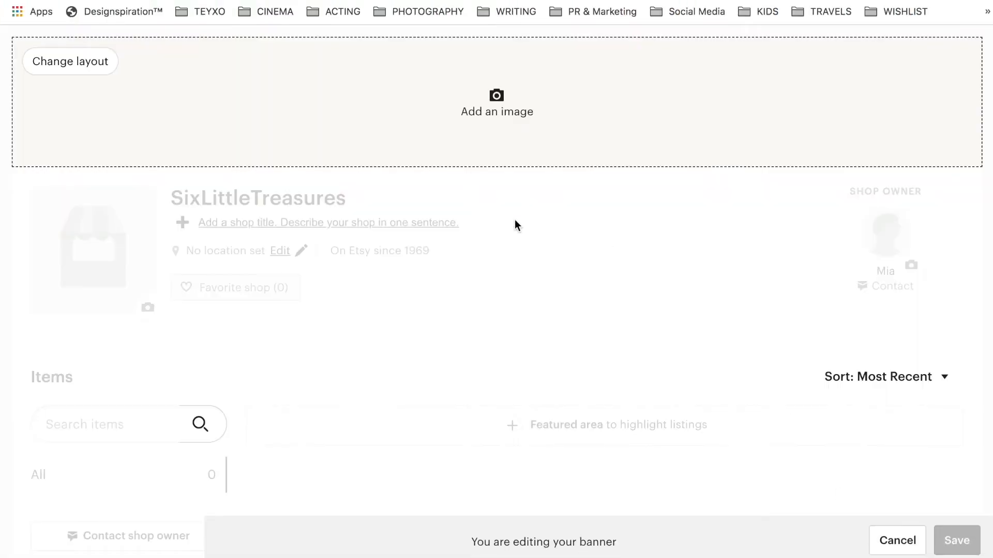
Cancel the banner edit and draft the shop title "T-shirts & Tees"
{"action": "left_click", "coordinate": [900, 541]}
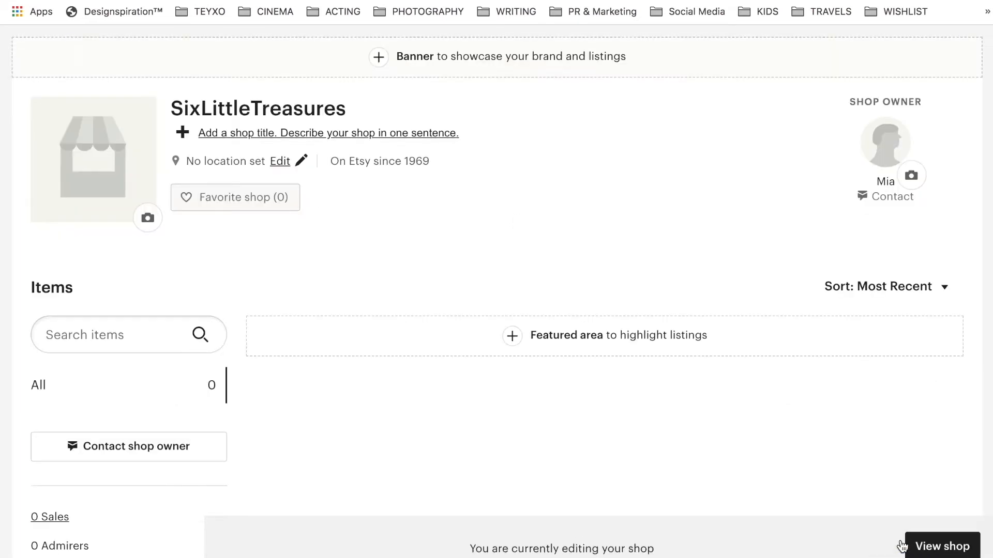
{"action": "left_click", "coordinate": [313, 132]}
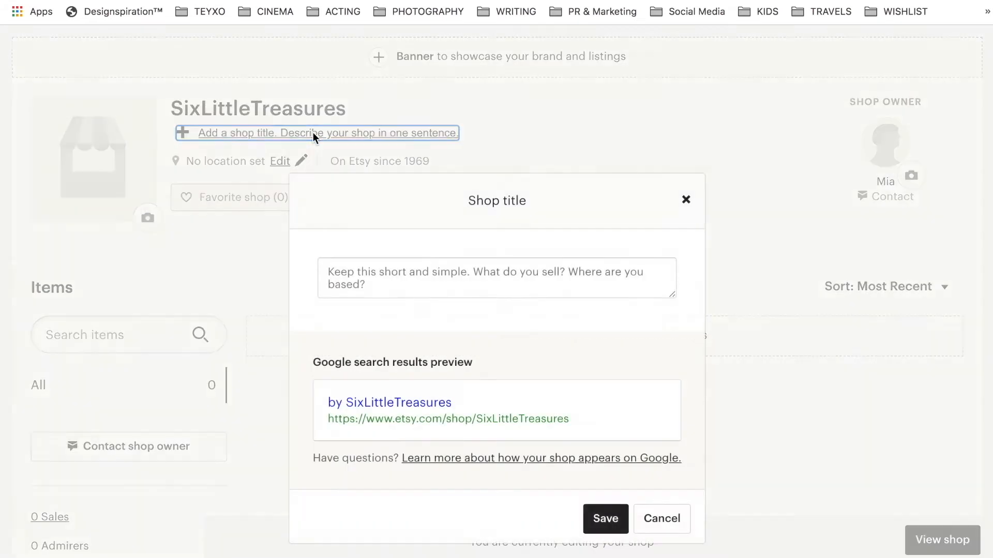
{"action": "left_click", "coordinate": [468, 292]}
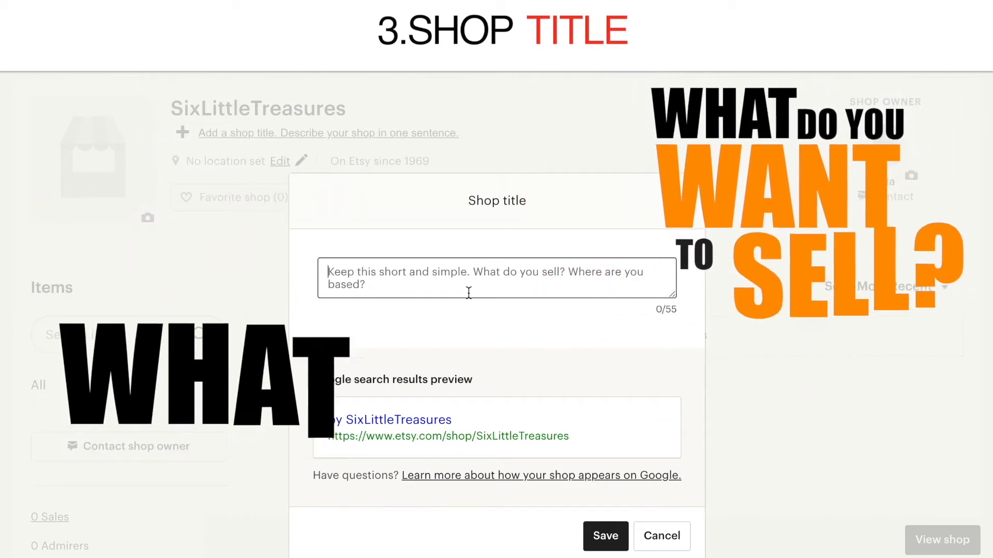
{"action": "type", "text": "T-shirts &"}
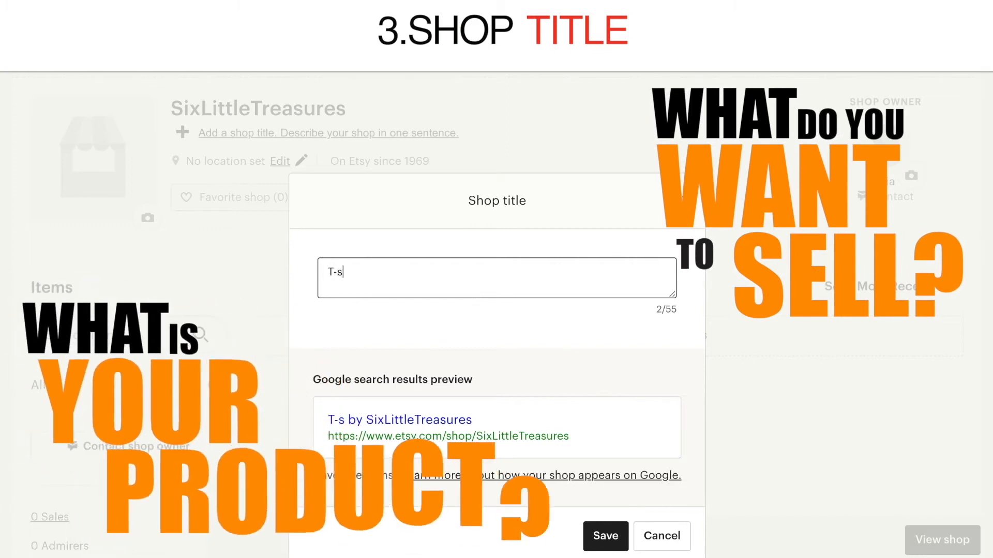
{"action": "type", "text": " Tees"}
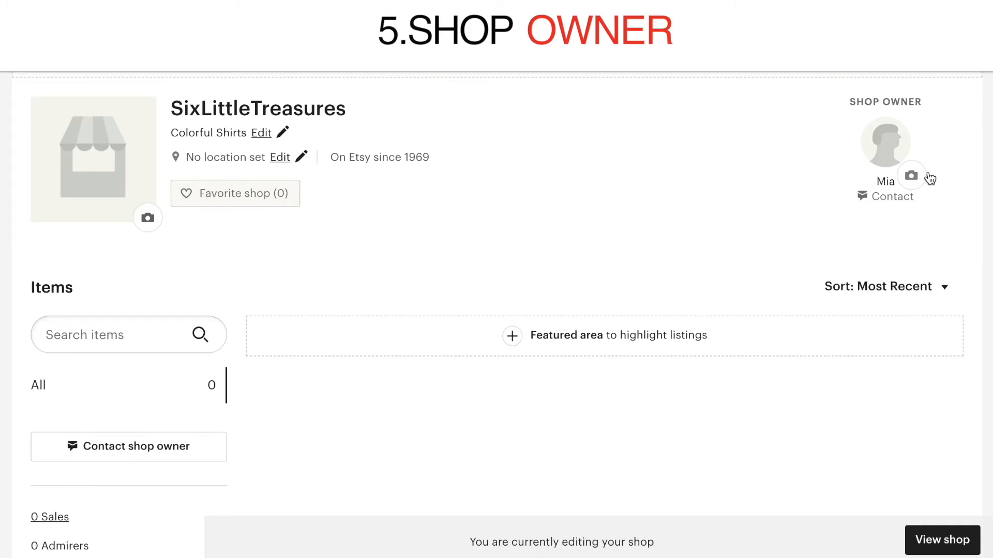
Start the shop announcement with "Welcome to my store! It's so great to have you here! We are an emerging brand of colorful shirts!"
{"action": "scroll", "coordinate": [921, 181], "scroll_direction": "down", "scroll_amount": 5}
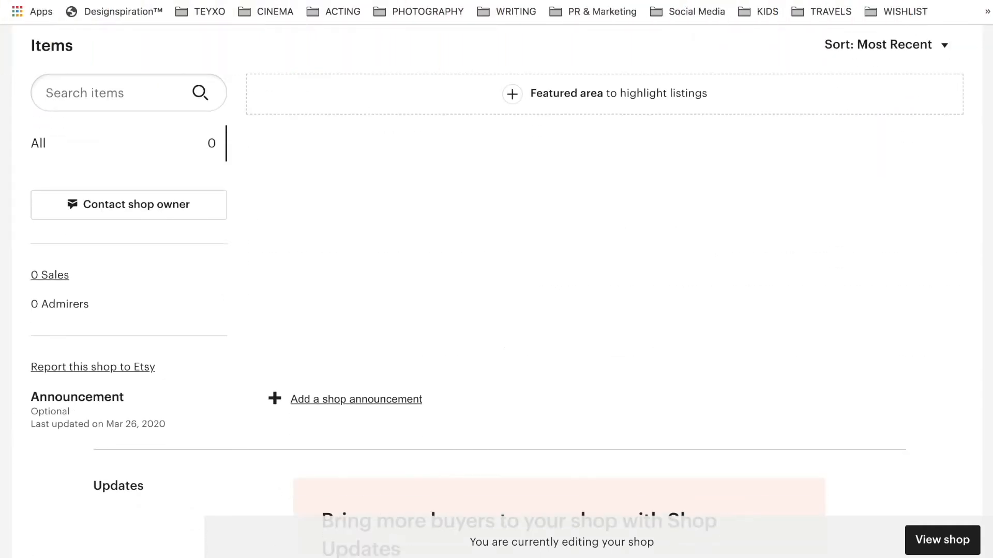
{"action": "scroll", "coordinate": [496, 279], "scroll_direction": "down", "scroll_amount": 3}
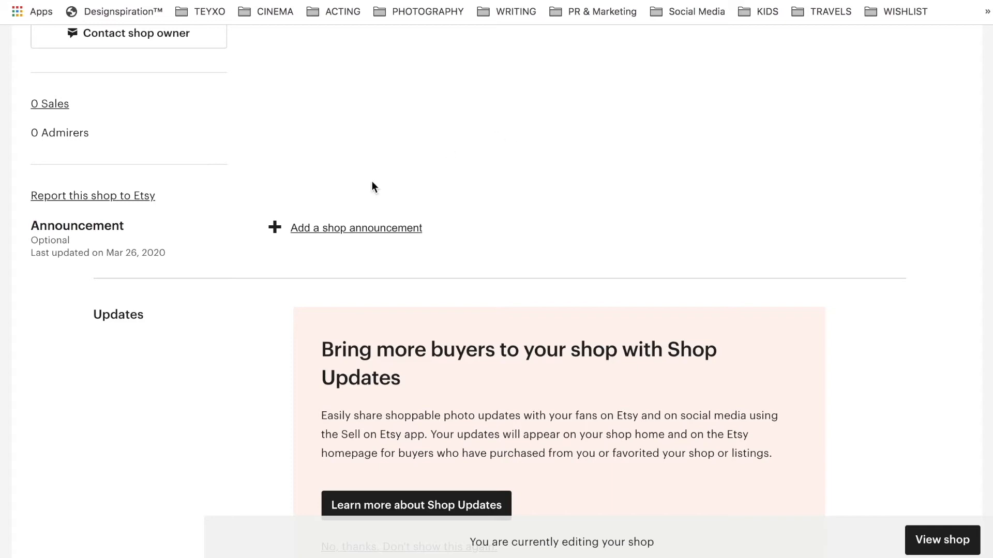
{"action": "left_click", "coordinate": [345, 229]}
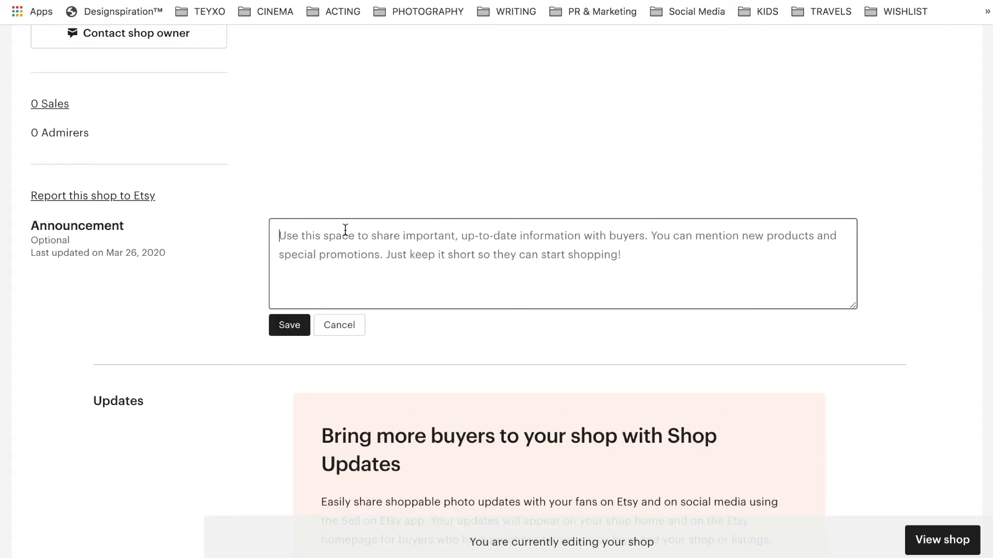
{"action": "type", "text": "Welcome to my store! I"}
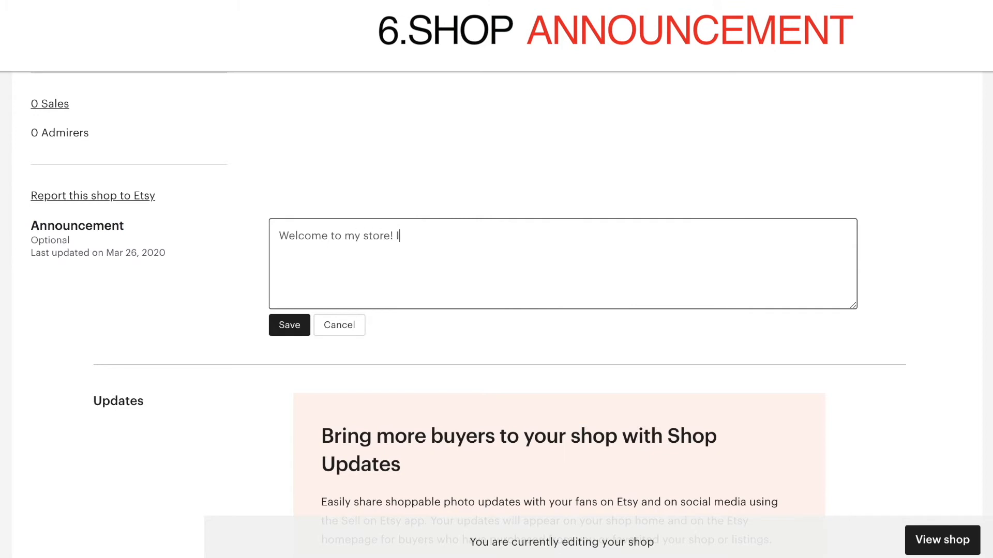
{"action": "type", "text": "t's so great to have you her"}
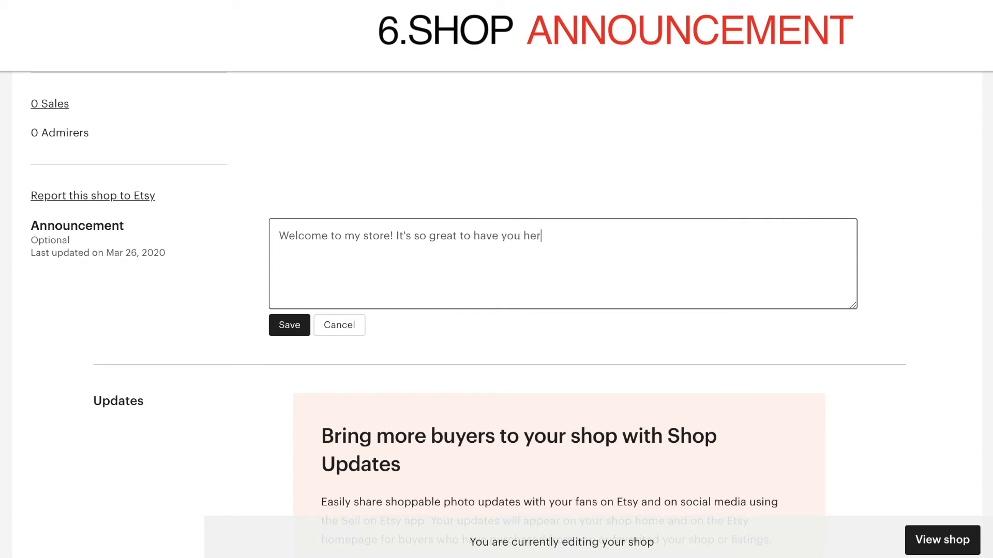
{"action": "type", "text": "e!"}
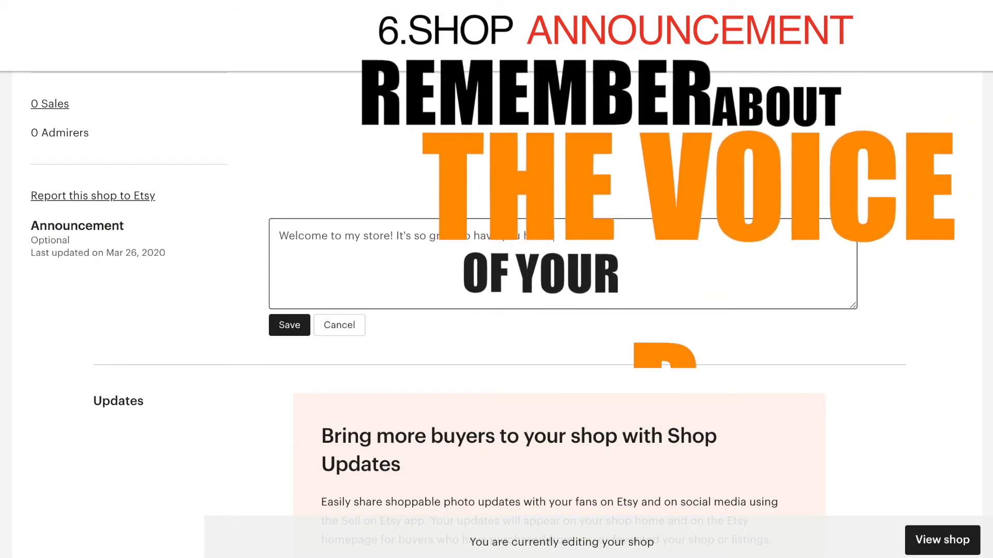
{"action": "type", "text": " We are an emer"}
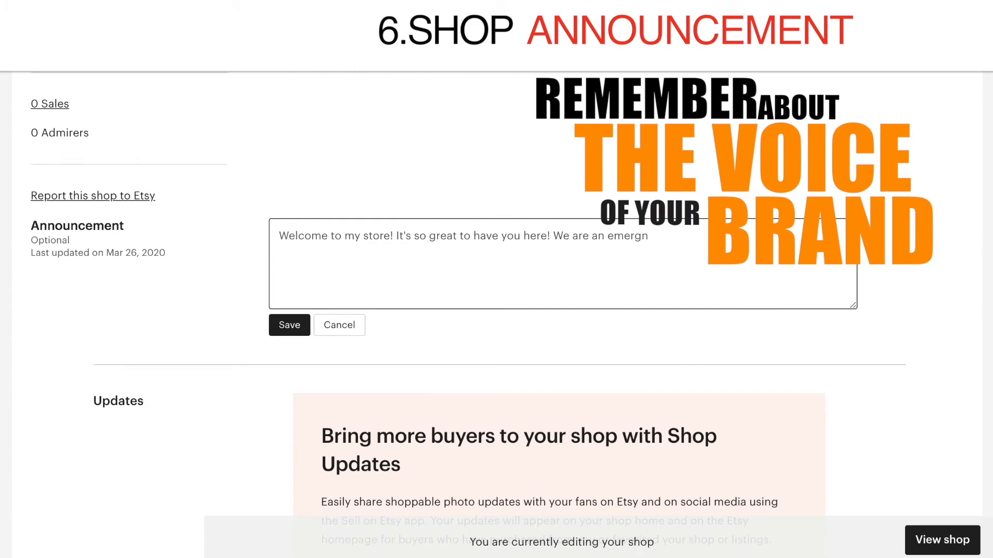
{"action": "type", "text": "ging brand of colorful shirts! We take CUST"}
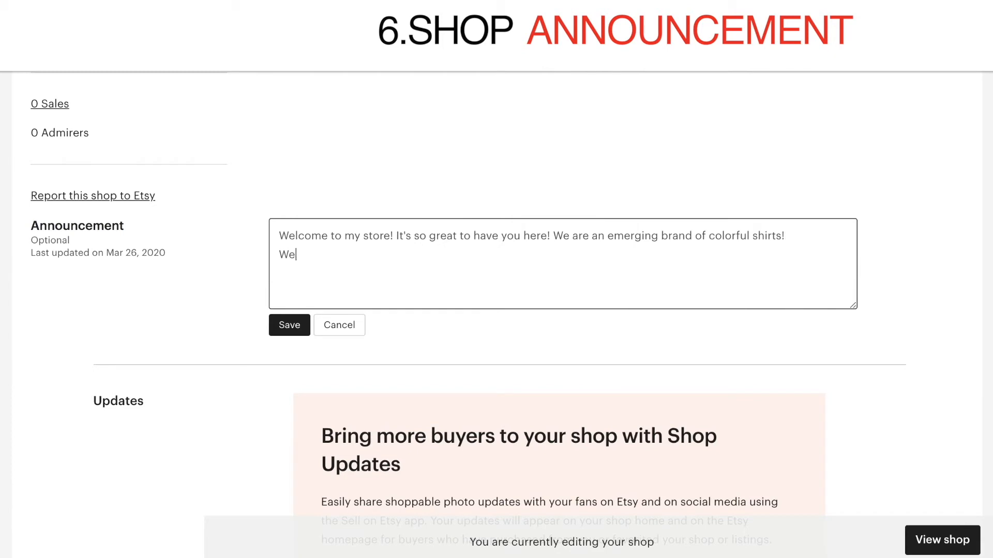
Add the lines "We take CUSTOM ORDERS too! Special discounts available!" and "Feel free to get in touch with us! Thank you for visiting!" and save
{"action": "type", "text": "OM ORDER"}
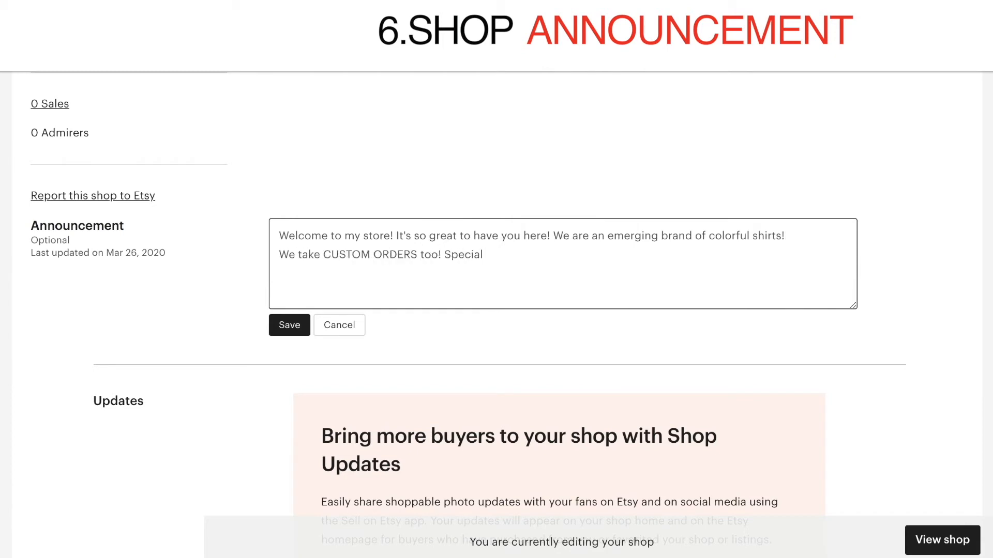
{"action": "type", "text": "S too! Special discounts available!"}
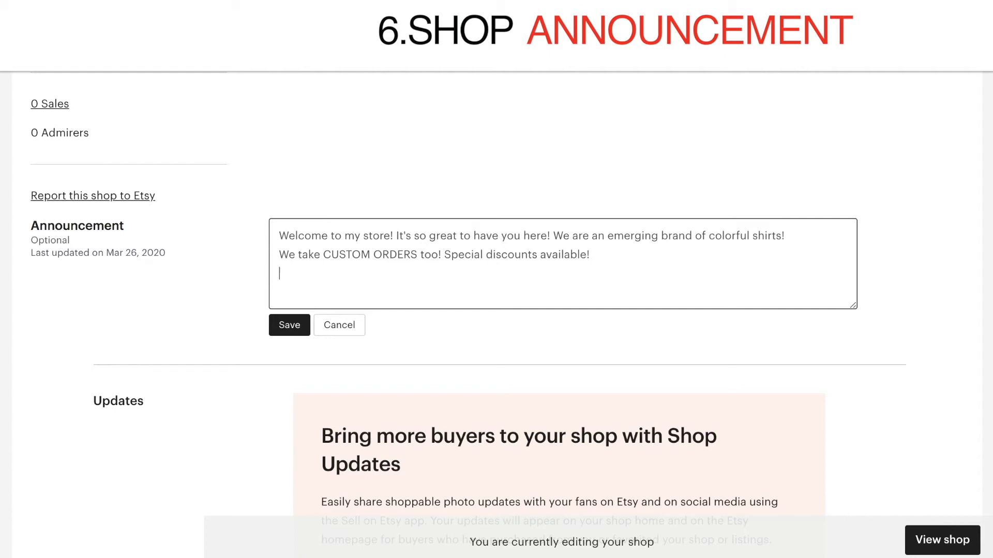
{"action": "type", "text": "el free to get in touch with us! Thank you for visiting!"}
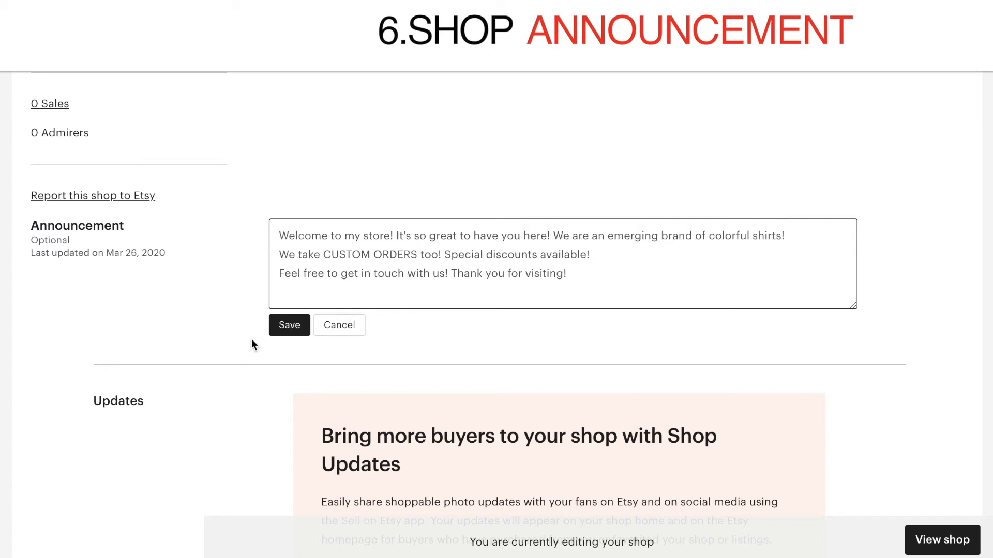
{"action": "left_click", "coordinate": [290, 325]}
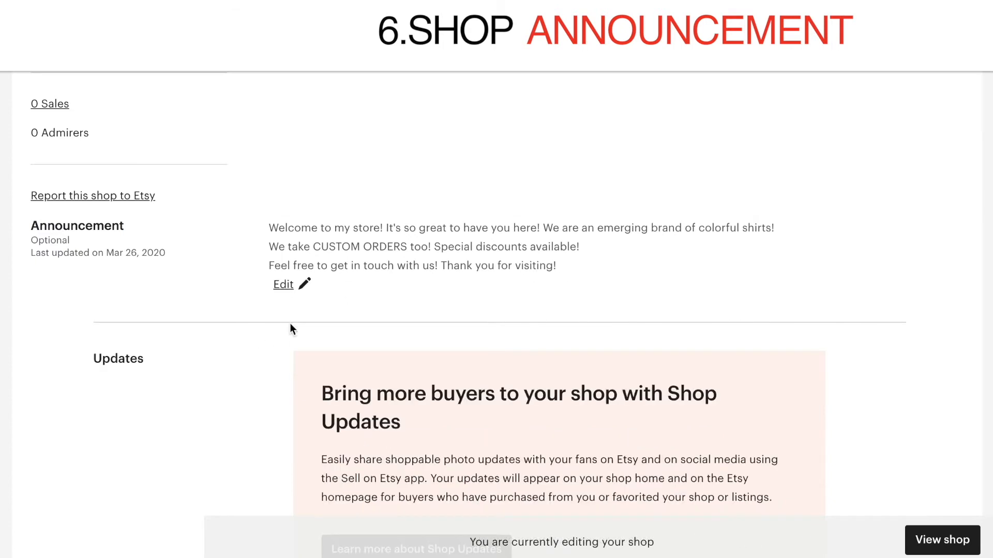
Examine the Shop Updates section and browse the App Store page of the Sell on Etsy app
{"action": "scroll", "coordinate": [496, 310], "scroll_direction": "down", "scroll_amount": 4}
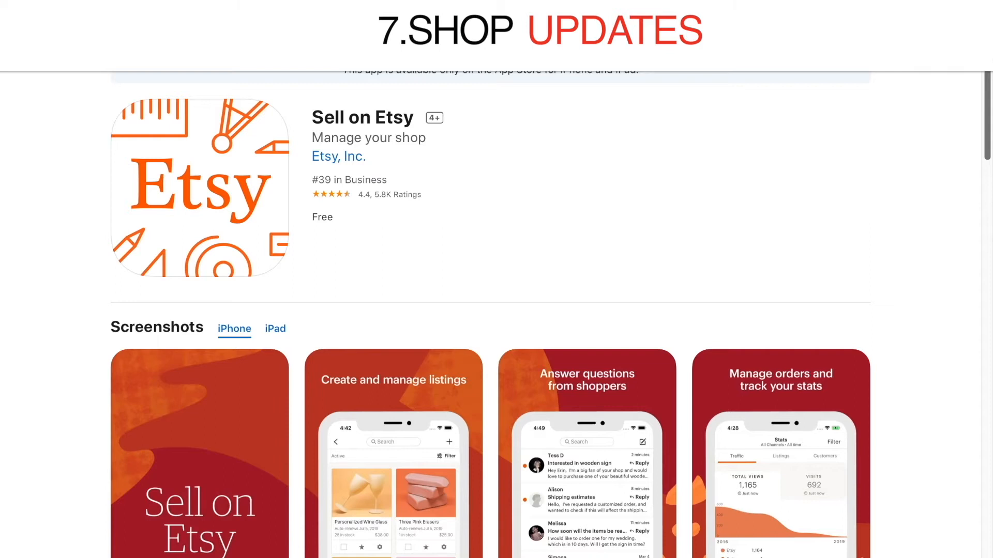
{"action": "scroll", "coordinate": [990, 82], "scroll_direction": "down", "scroll_amount": 2}
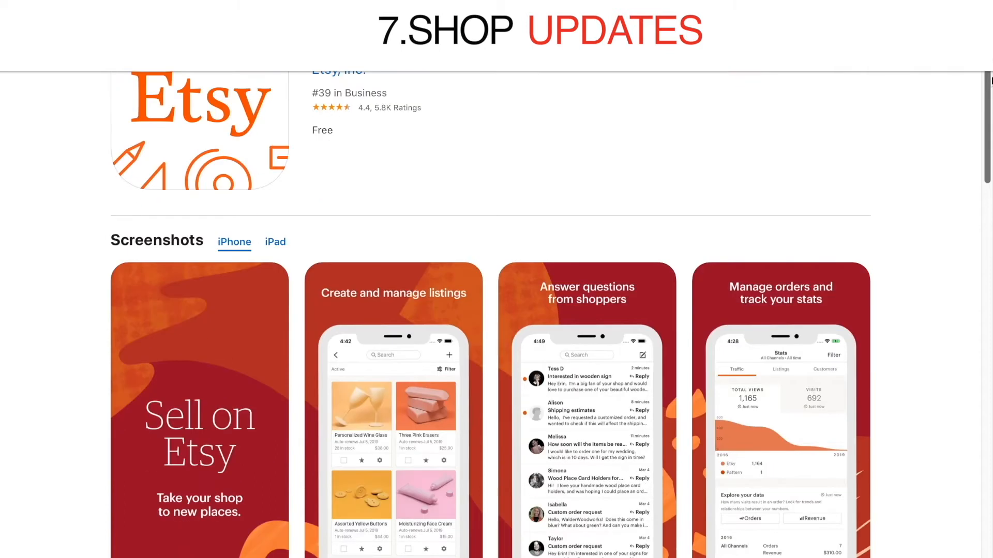
{"action": "scroll", "coordinate": [991, 81], "scroll_direction": "down", "scroll_amount": 3}
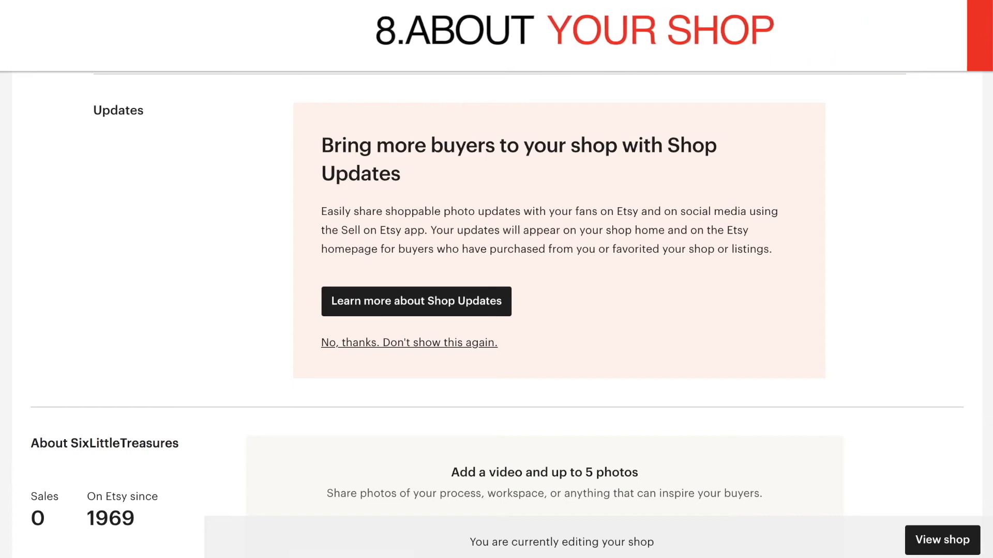
Back on the shop page, examine the About section's options for adding a video, photos, a story headline and a story
{"action": "scroll", "coordinate": [496, 310], "scroll_direction": "down", "scroll_amount": 4}
{"action": "scroll", "coordinate": [497, 310], "scroll_direction": "down", "scroll_amount": 4}
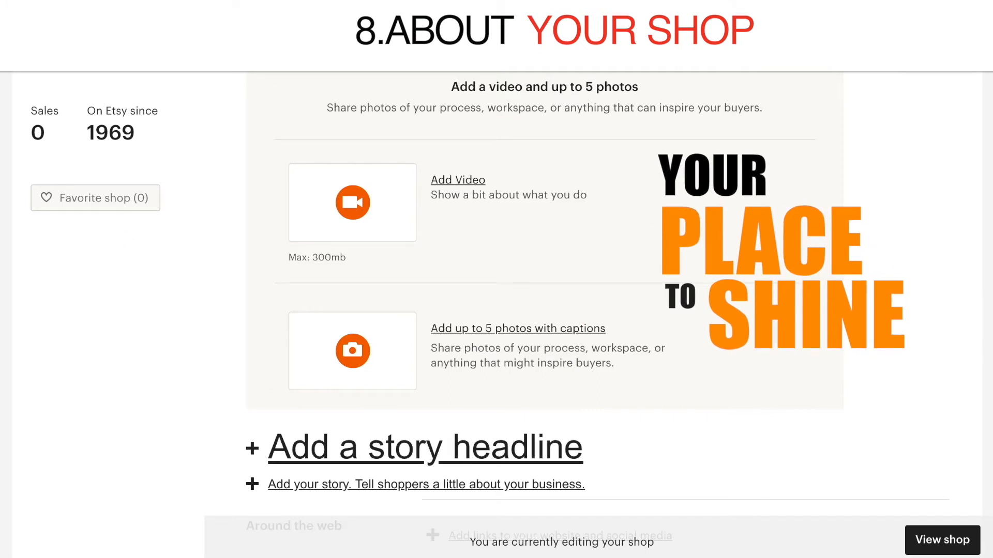
{"action": "scroll", "coordinate": [583, 293], "scroll_direction": "down", "scroll_amount": 1}
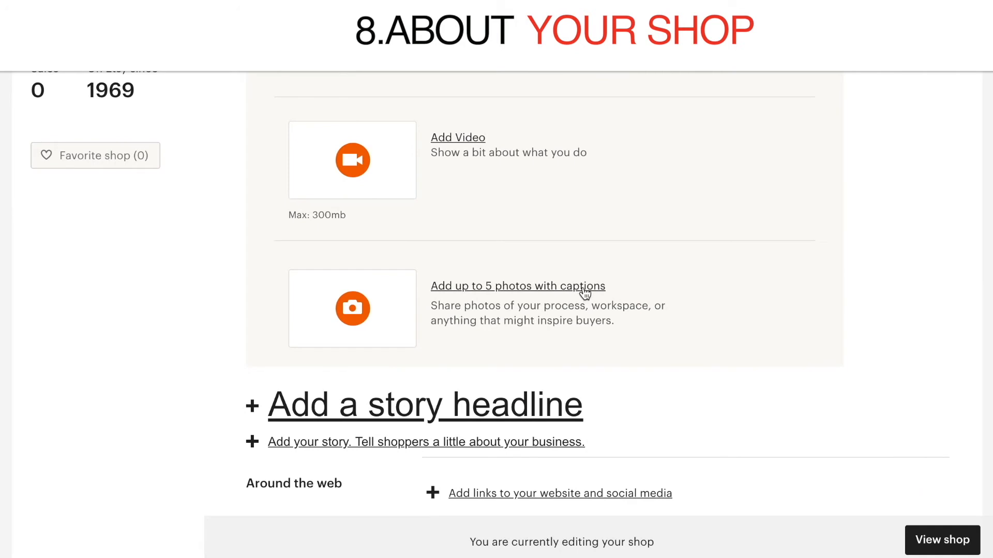
{"action": "scroll", "coordinate": [638, 315], "scroll_direction": "up", "scroll_amount": 1}
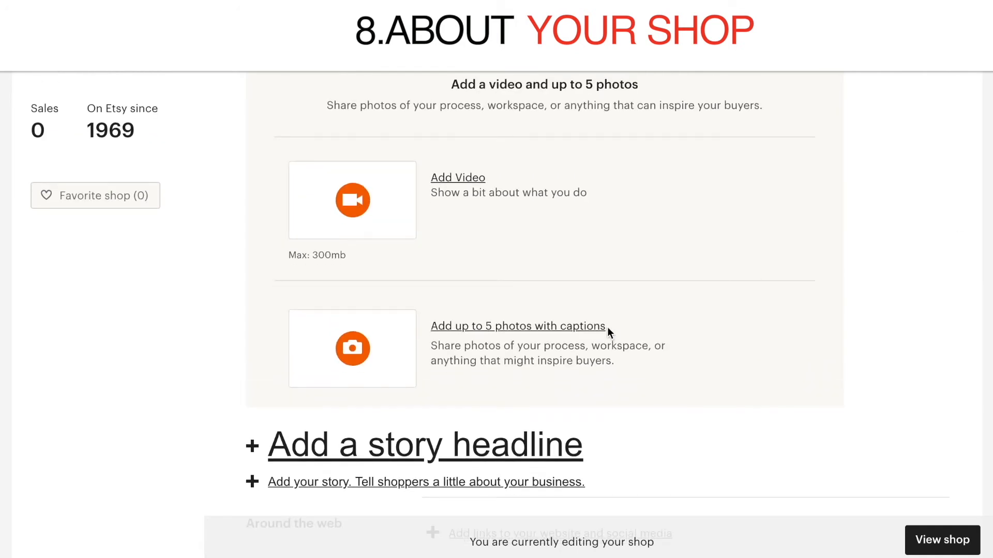